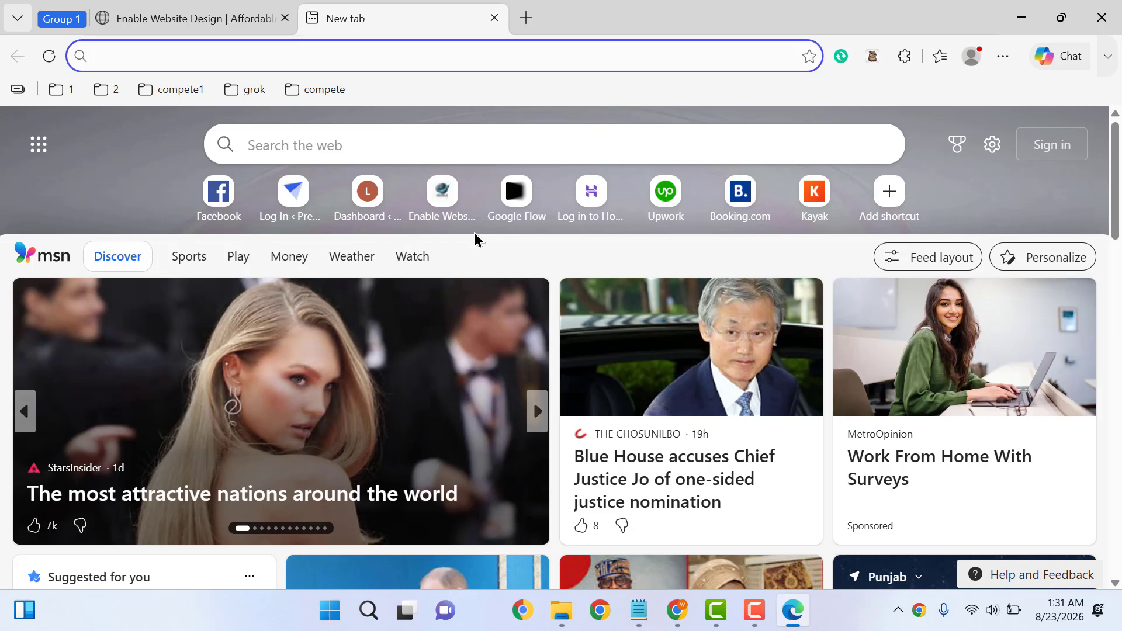
# Open chatgpt.com in the new Edge tab from the 'ch' address-bar suggestion
pyautogui.write('chatgpt.com')
pyautogui.press('Return')
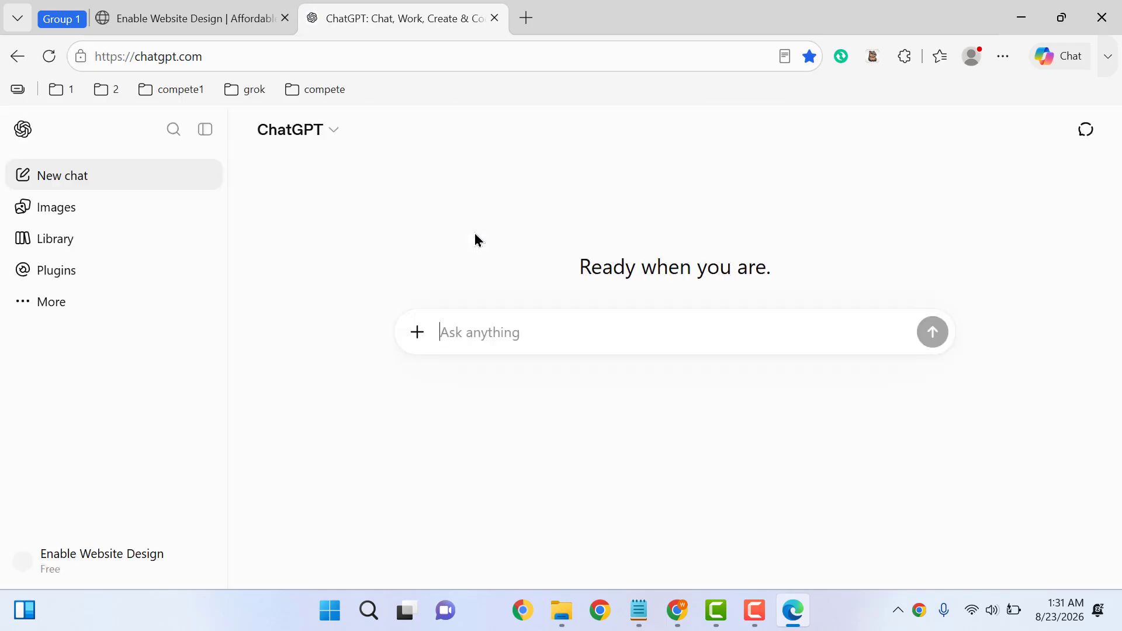
# Browse to D:\Premier Tech Studio\products images\dt 100 1 in File Explorer, then return to ChatGPT
pyautogui.click(562, 612)
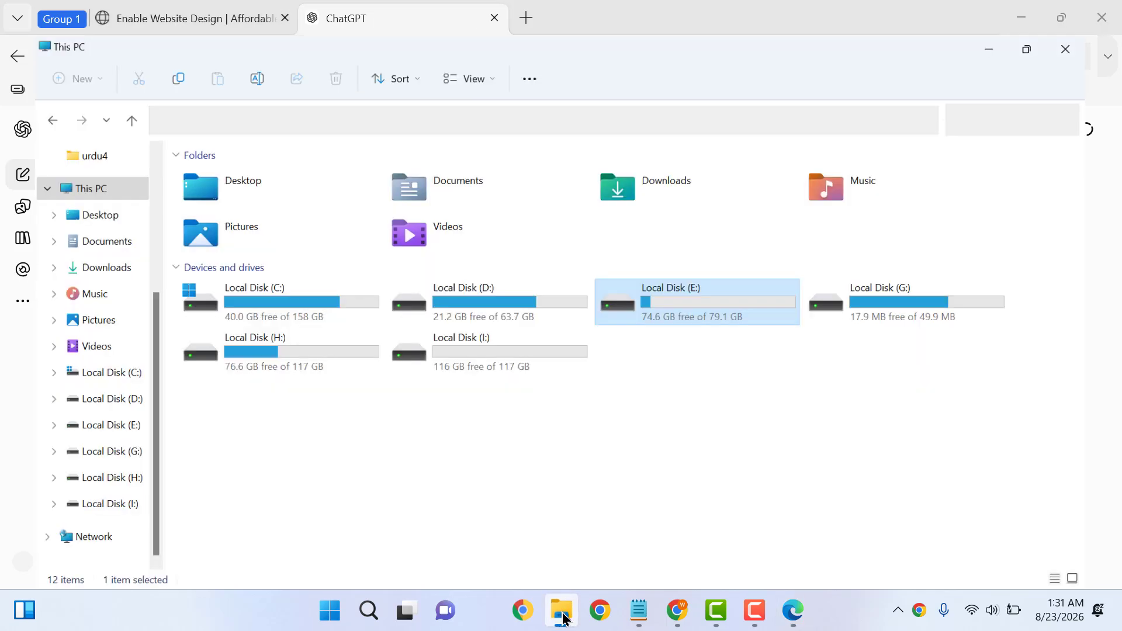
pyautogui.click(563, 614)
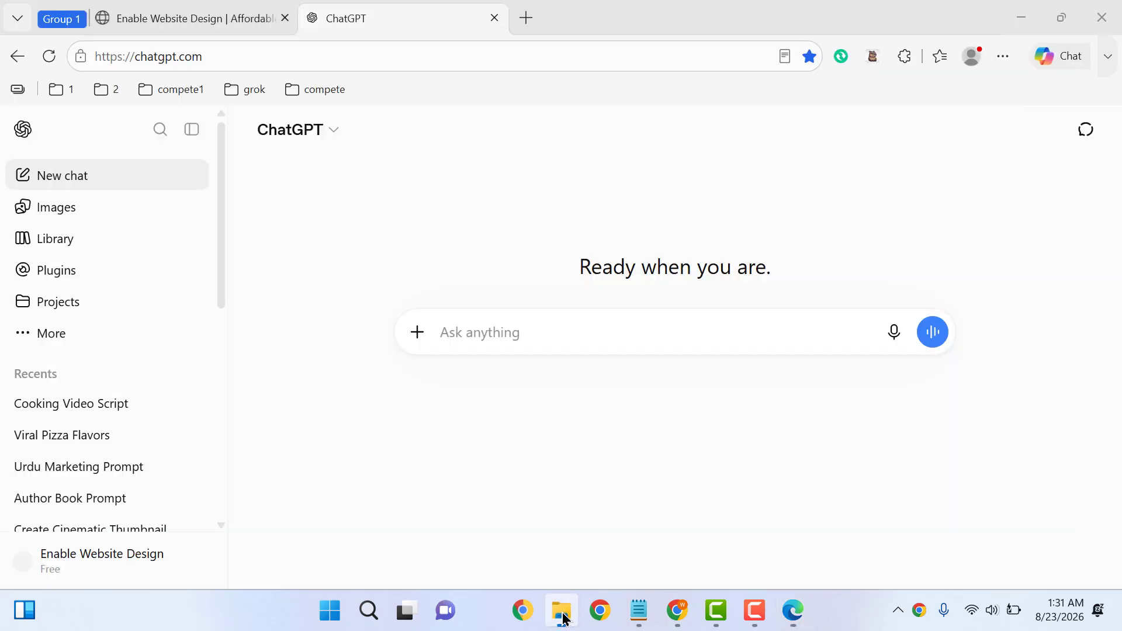
pyautogui.click(563, 614)
pyautogui.doubleClick(478, 297)
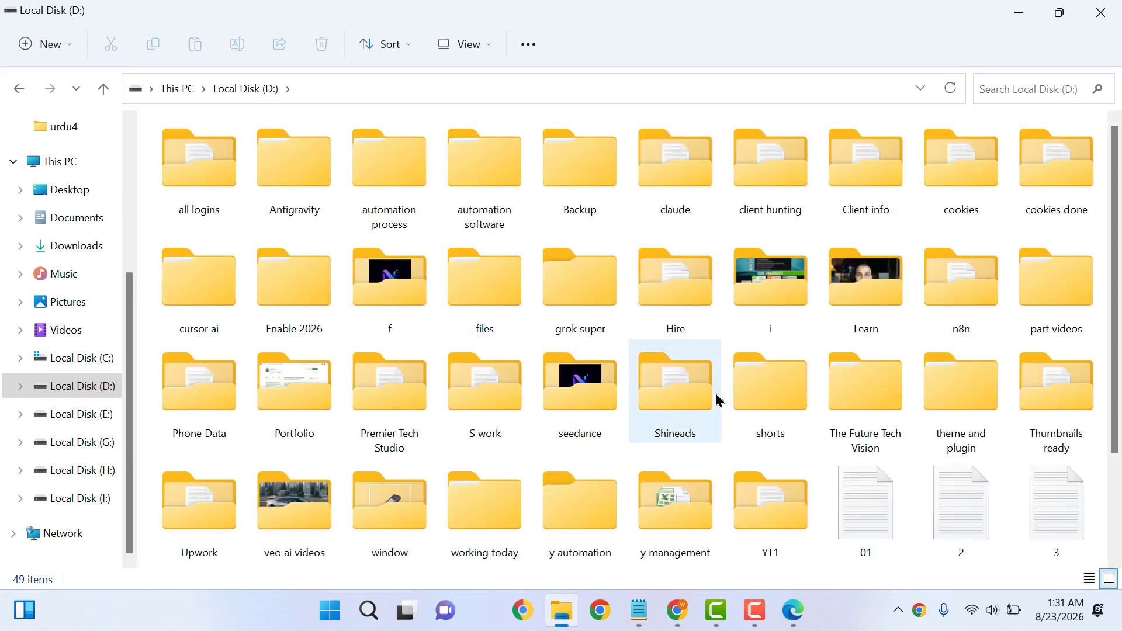
pyautogui.doubleClick(371, 408)
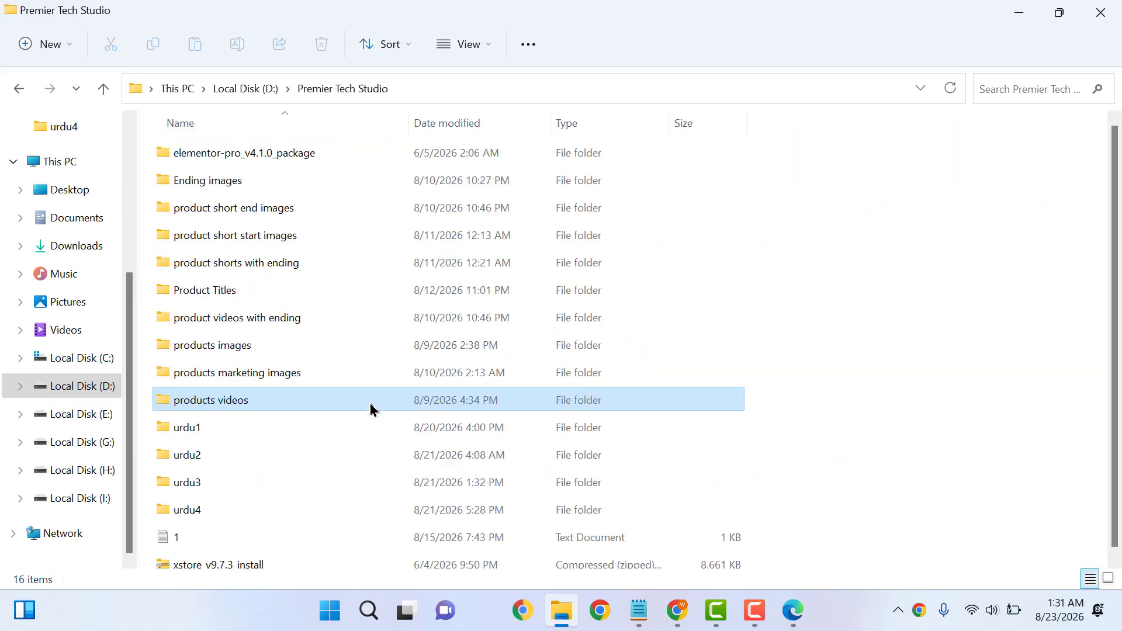
pyautogui.click(236, 343)
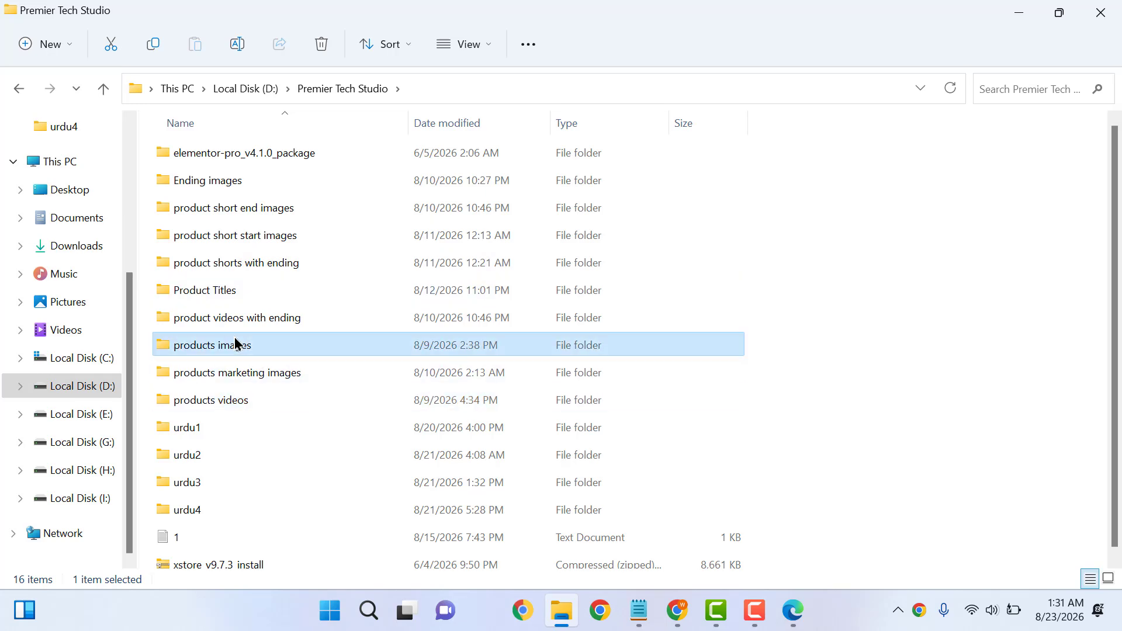
pyautogui.doubleClick(236, 344)
pyautogui.doubleClick(228, 181)
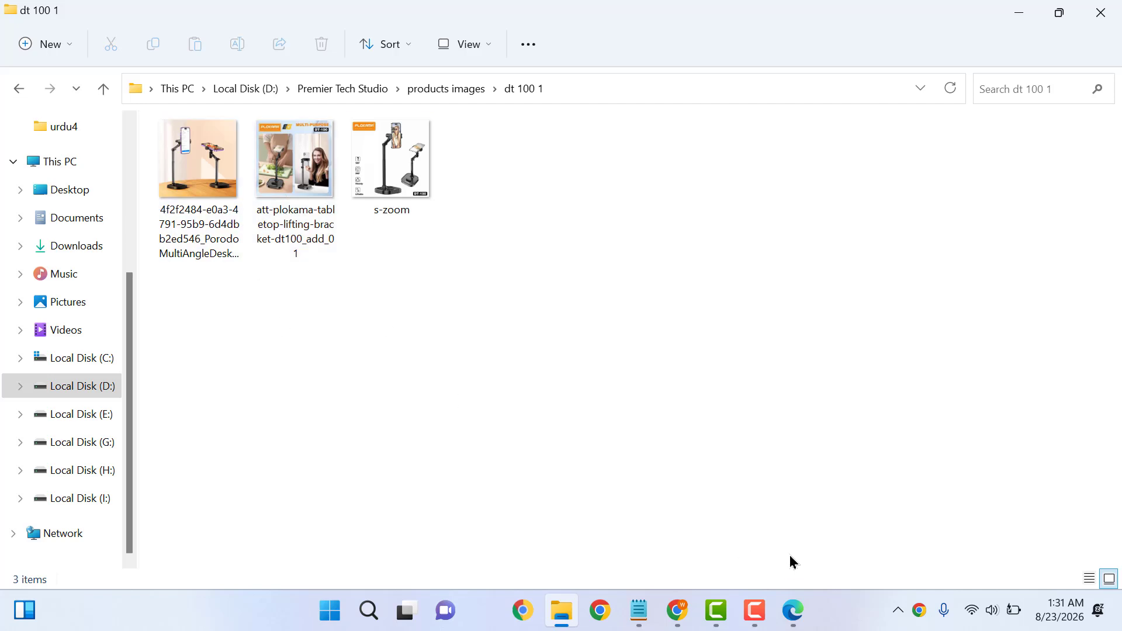
pyautogui.click(794, 611)
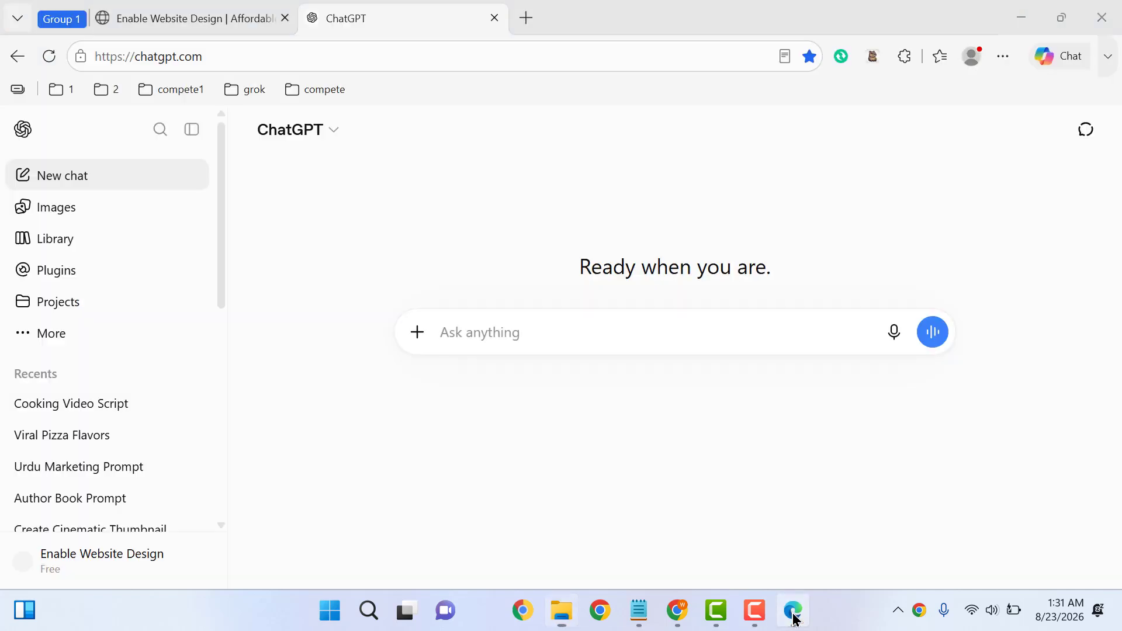
# Attach the att-plokama advert image from the dt 100 1 folder to the chat
pyautogui.click(410, 346)
pyautogui.click(458, 388)
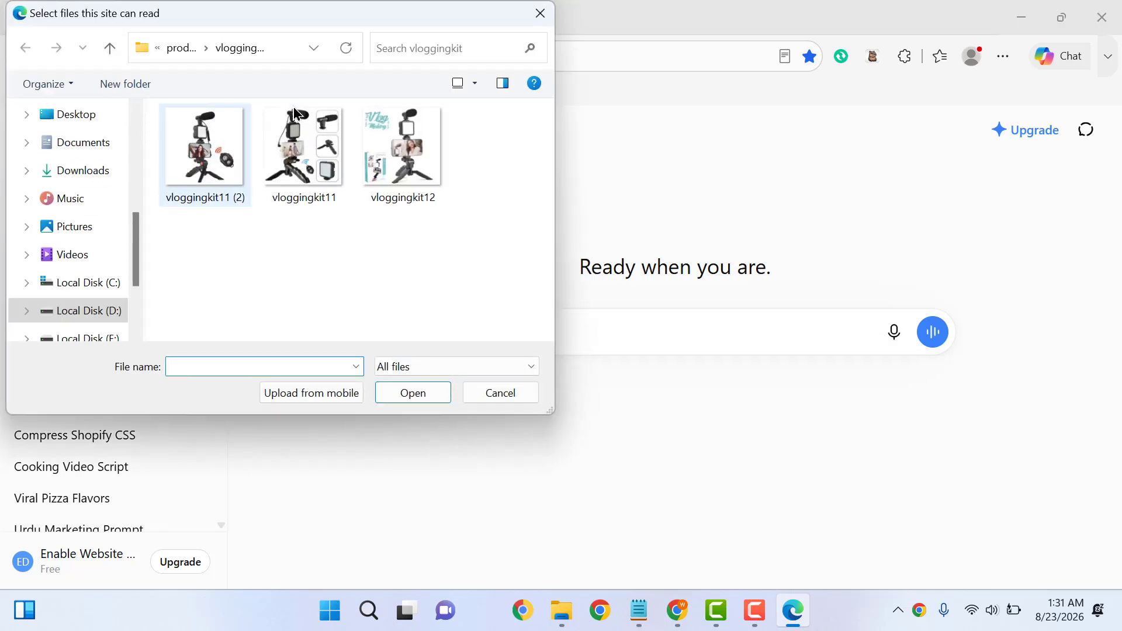
pyautogui.click(182, 48)
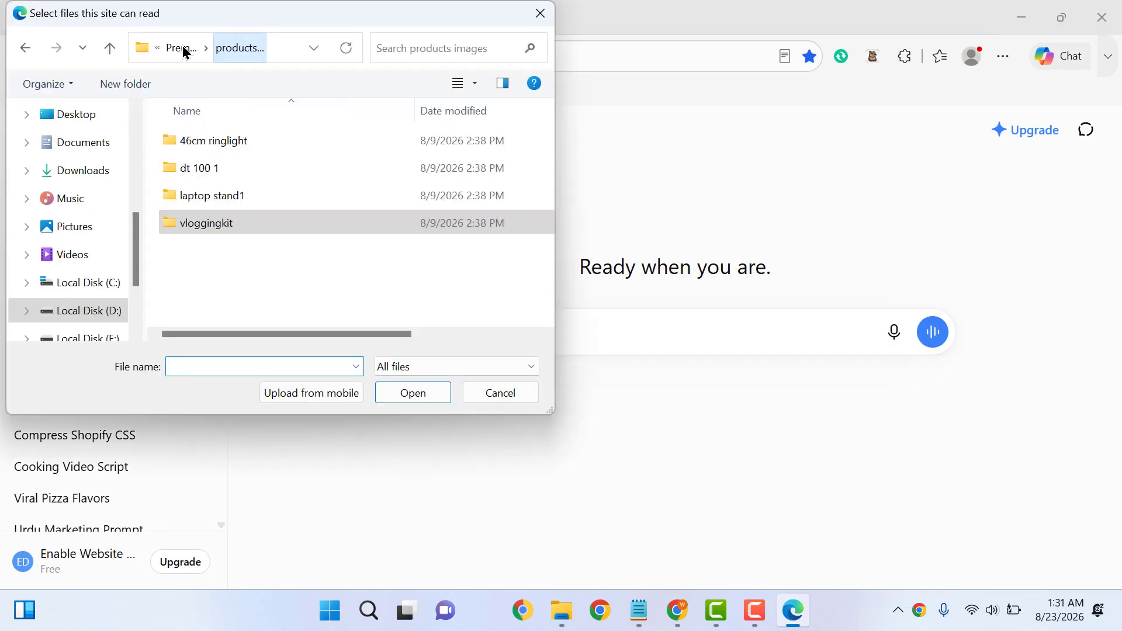
pyautogui.doubleClick(201, 169)
pyautogui.doubleClick(303, 164)
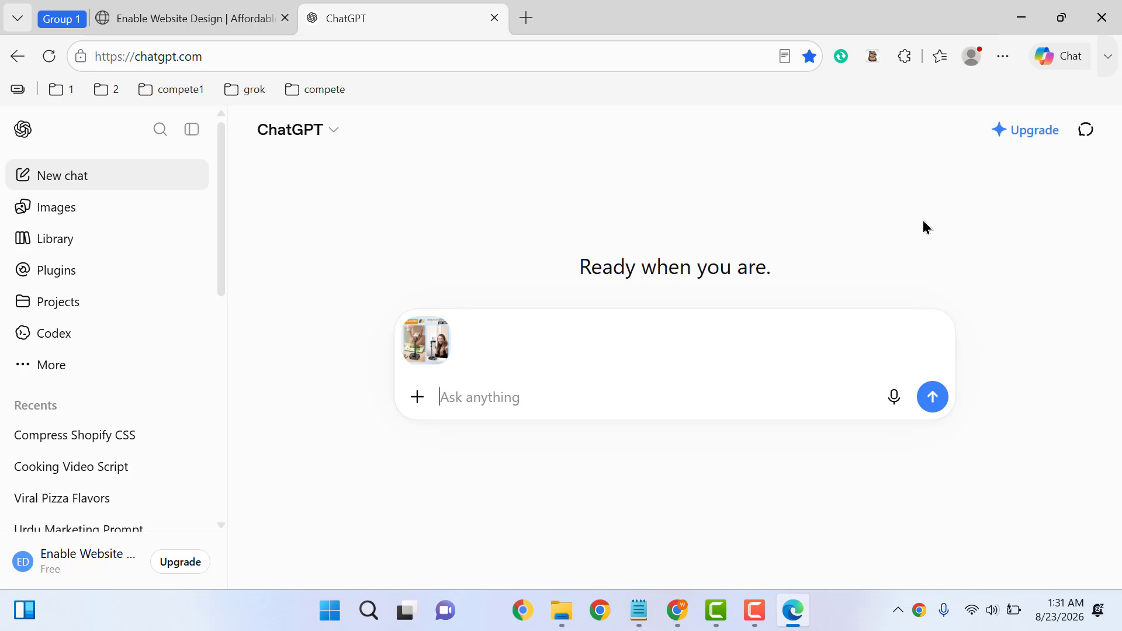
# Send ChatGPT a request for a 20-second, two-scene Google Flow marketing video prompt
pyautogui.write('G')
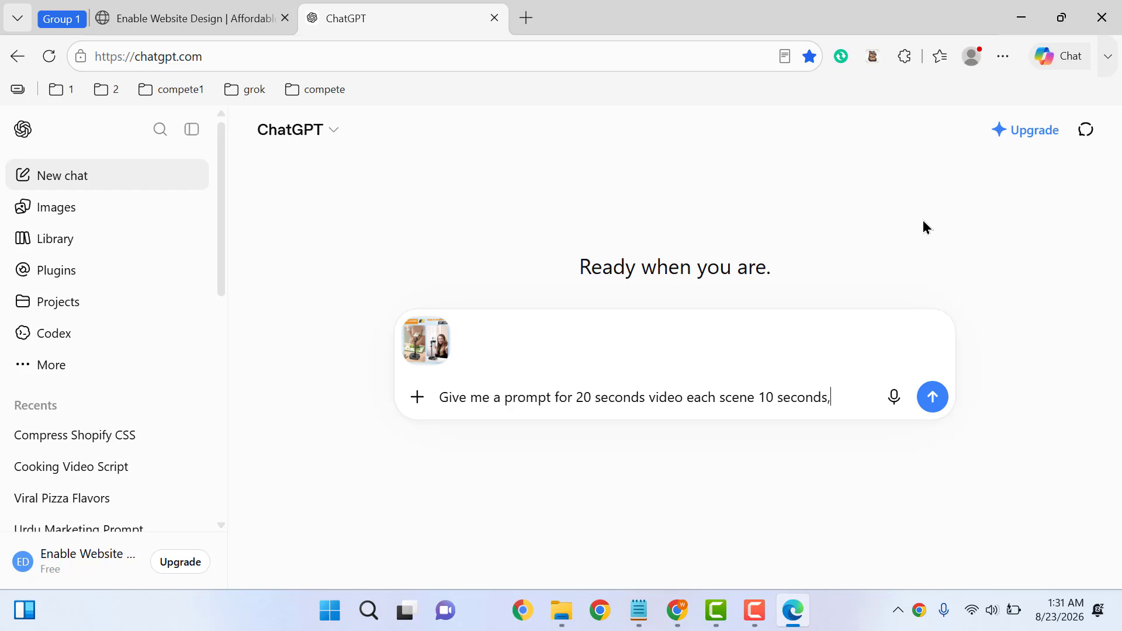
pyautogui.write('not add any')
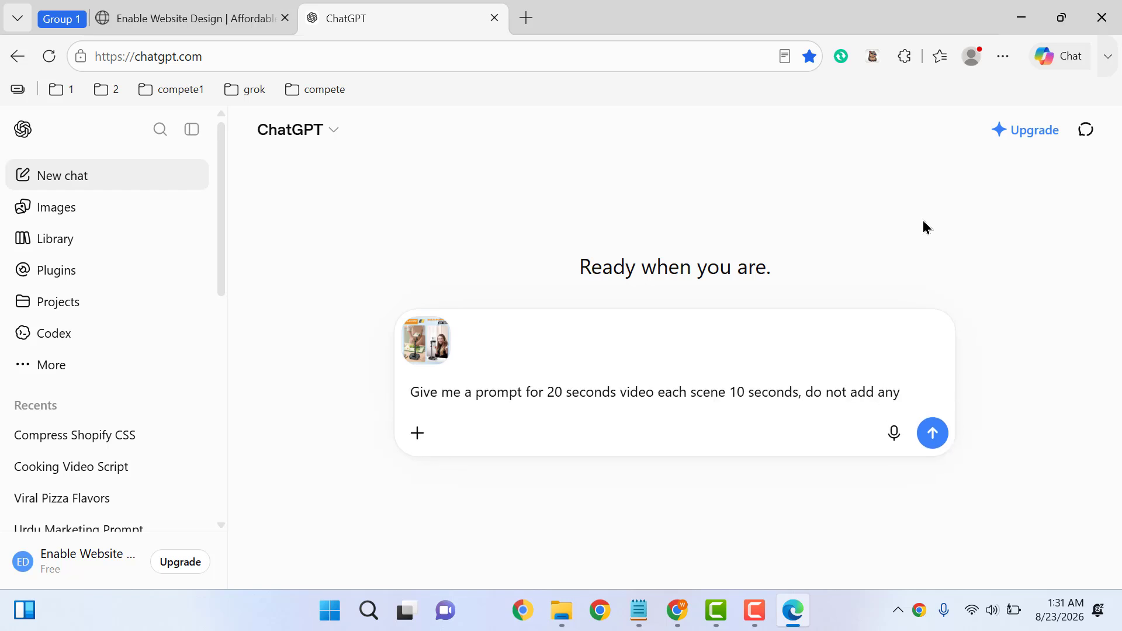
pyautogui.write(' extra te')
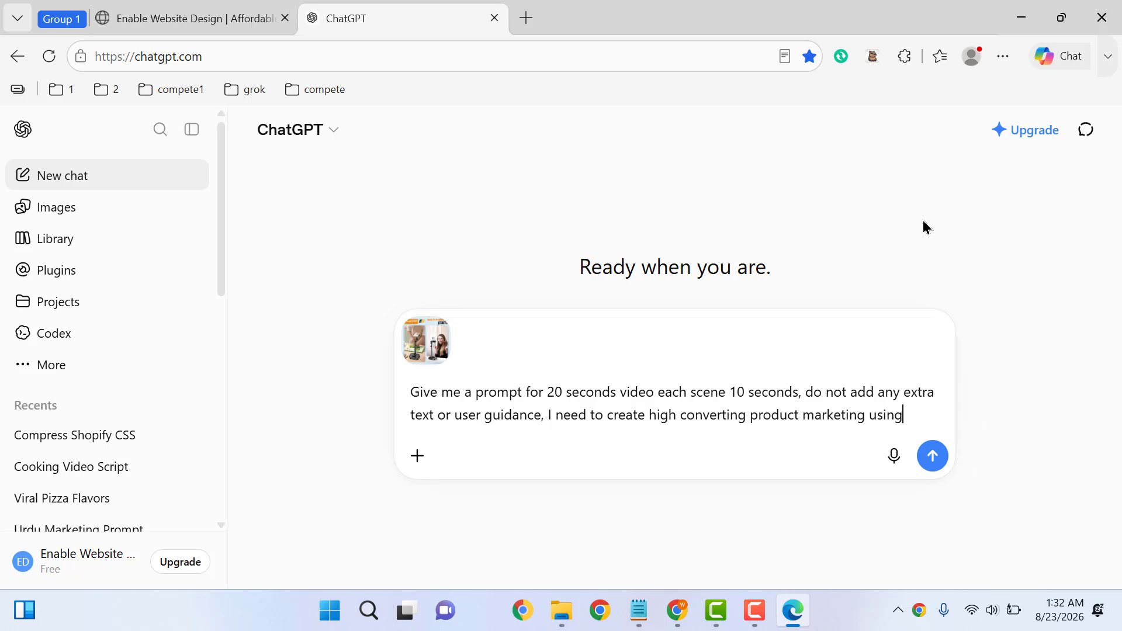
pyautogui.write('oogle Flow')
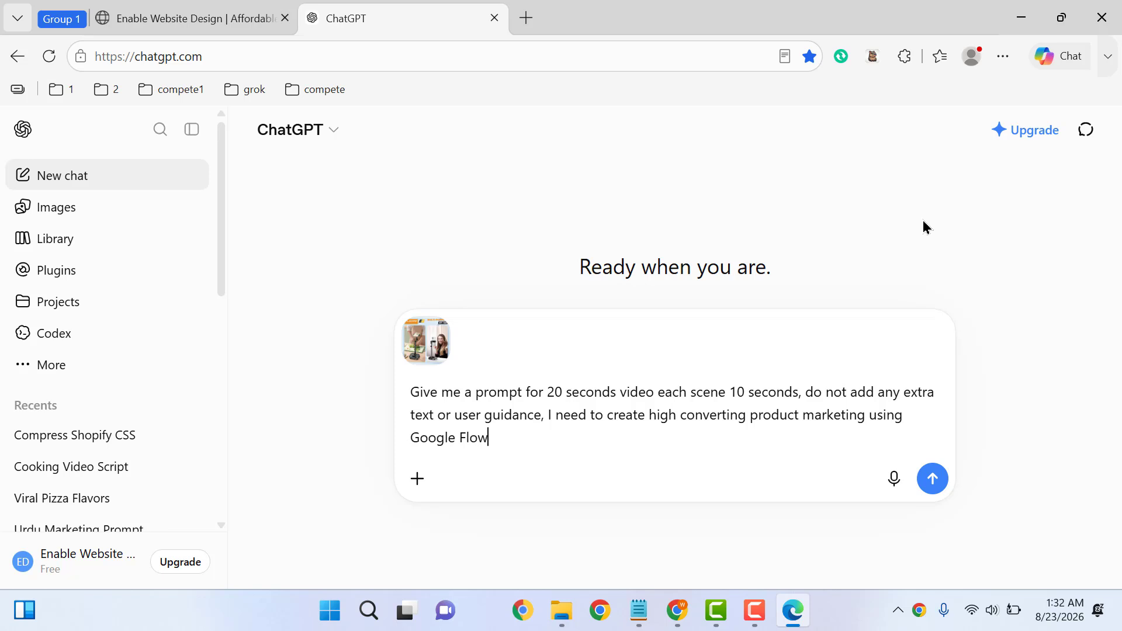
pyautogui.press('Return')
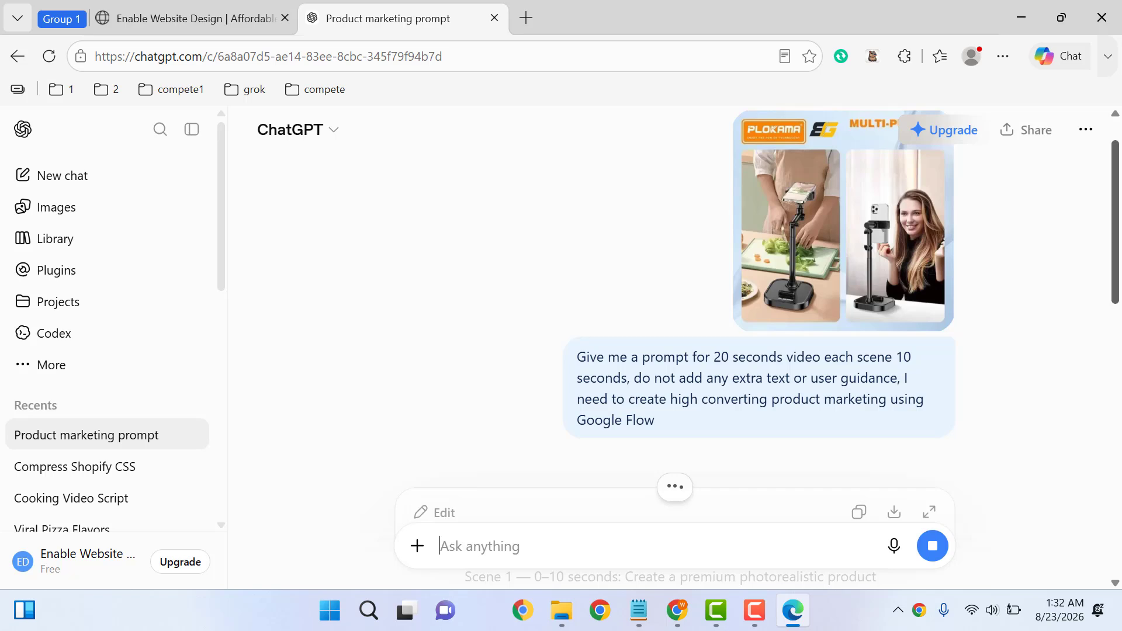
# Read through ChatGPT's Scene 1 and Scene 2 reply, then open a new browser tab
pyautogui.moveTo(1117, 270); pyautogui.dragTo(1113, 483)
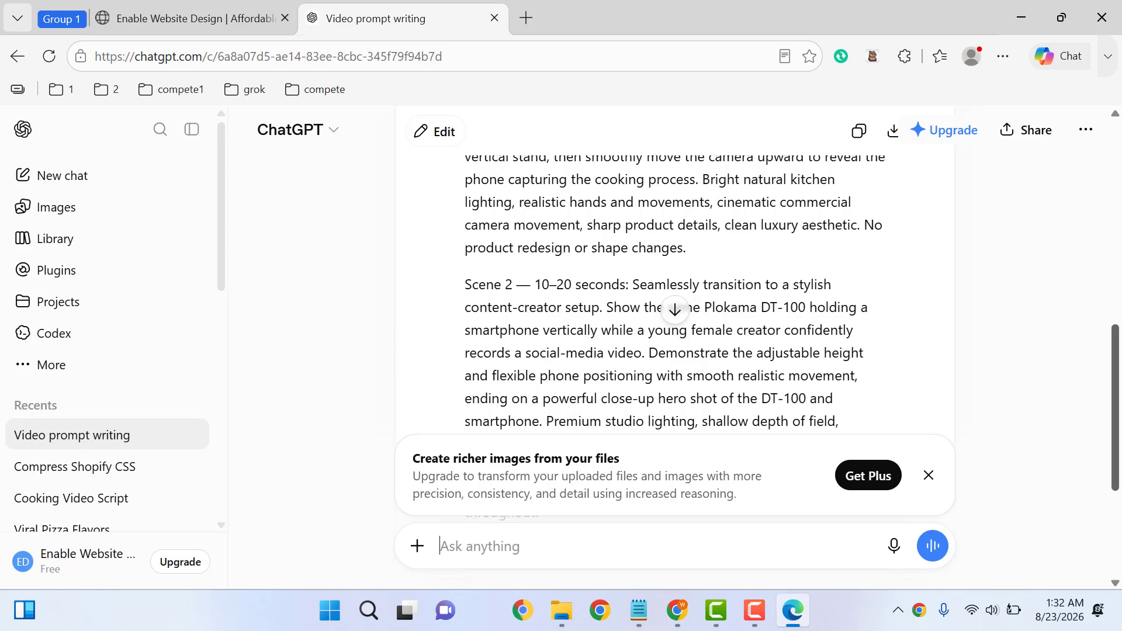
pyautogui.click(526, 9)
# Search the web for 'google flow' and open the Google Labs result in a new tab
pyautogui.write('google flow')
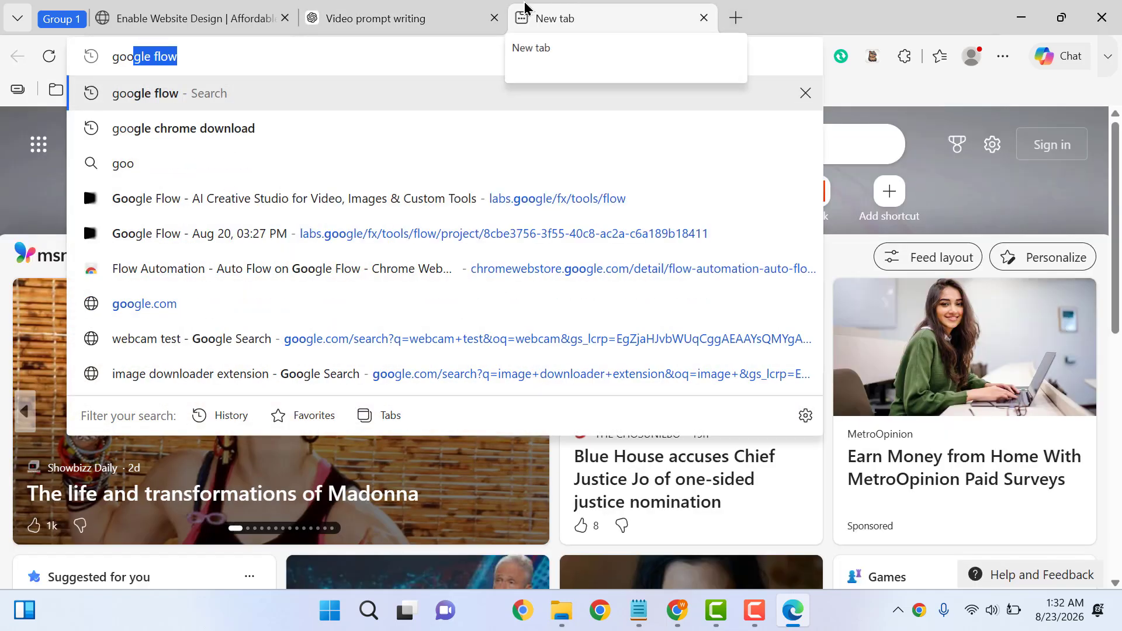
pyautogui.press('Return')
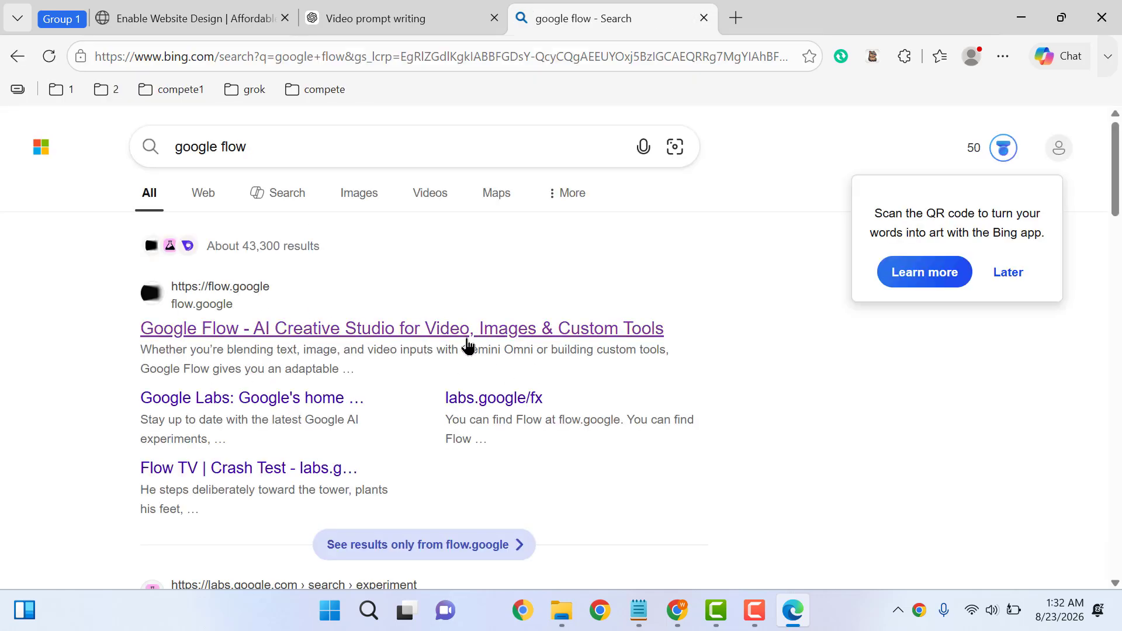
pyautogui.moveTo(1116, 183); pyautogui.dragTo(1116, 250)
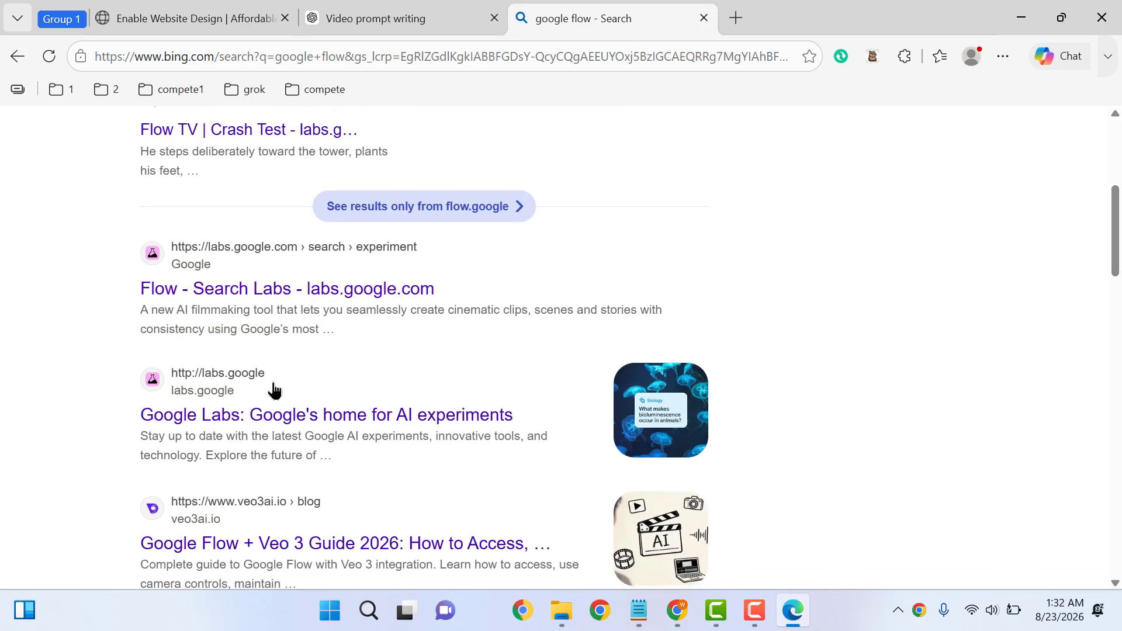
pyautogui.middleClick(291, 421)
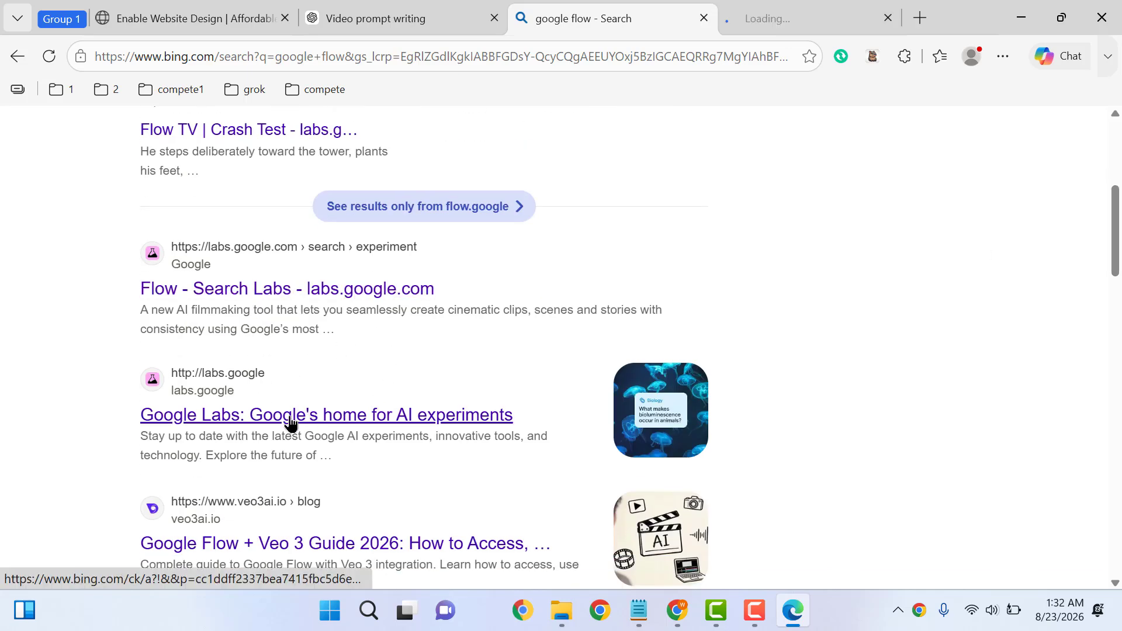
pyautogui.click(788, 9)
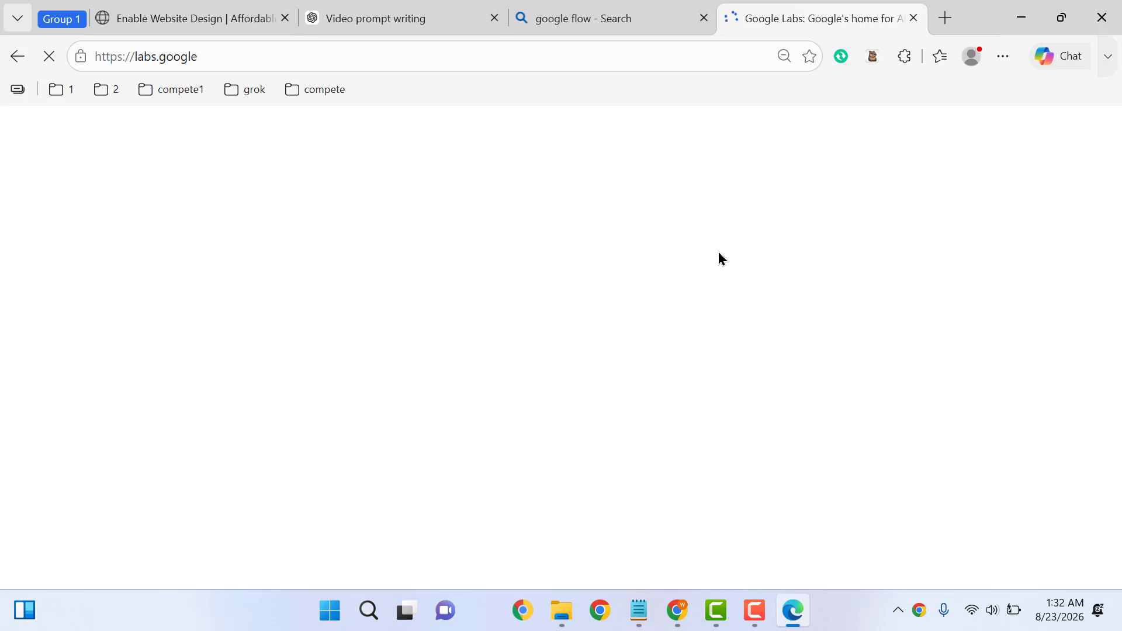
# Launch Google Flow and sign in with the business Google account
pyautogui.hotkey('ctrl', '-')
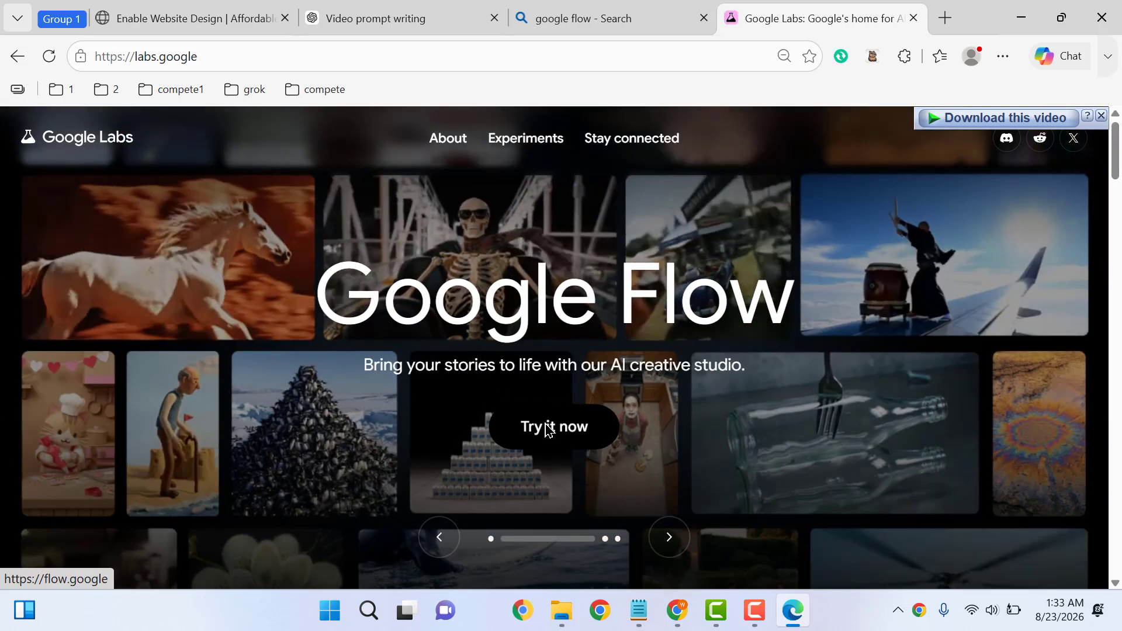
pyautogui.click(548, 429)
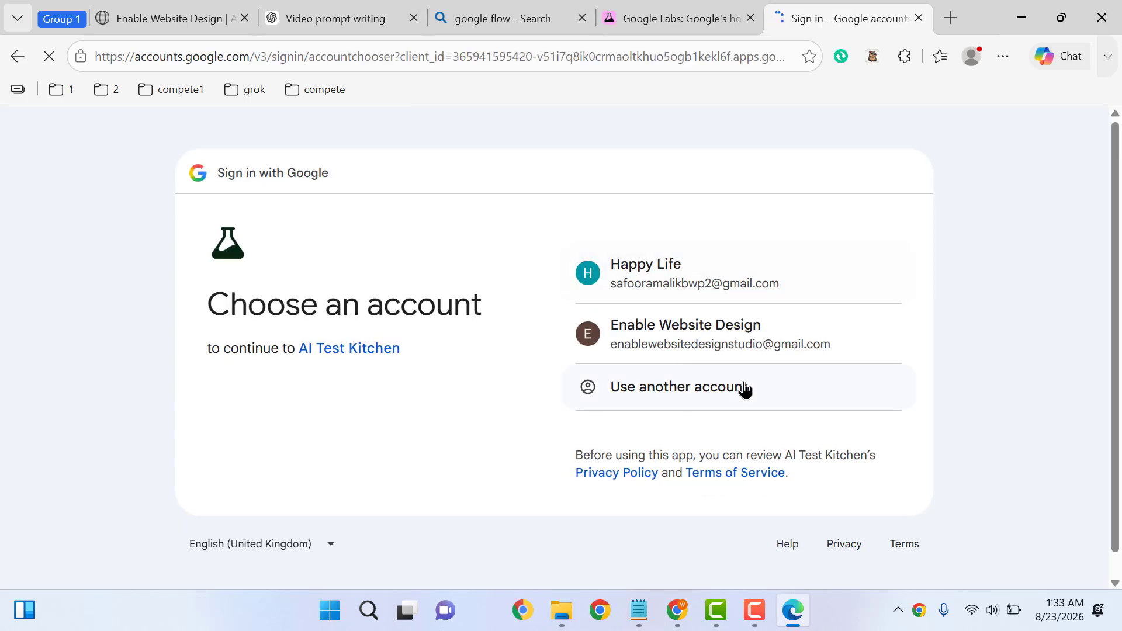
pyautogui.click(671, 337)
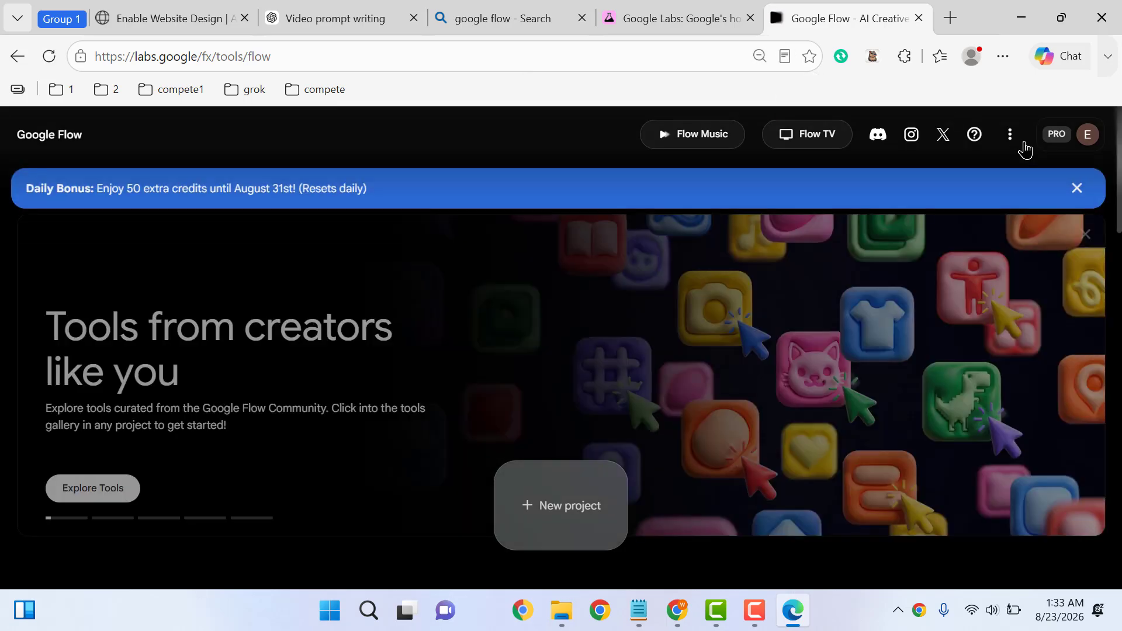
# Check the account's credits, then start a new Flow project
pyautogui.click(1087, 136)
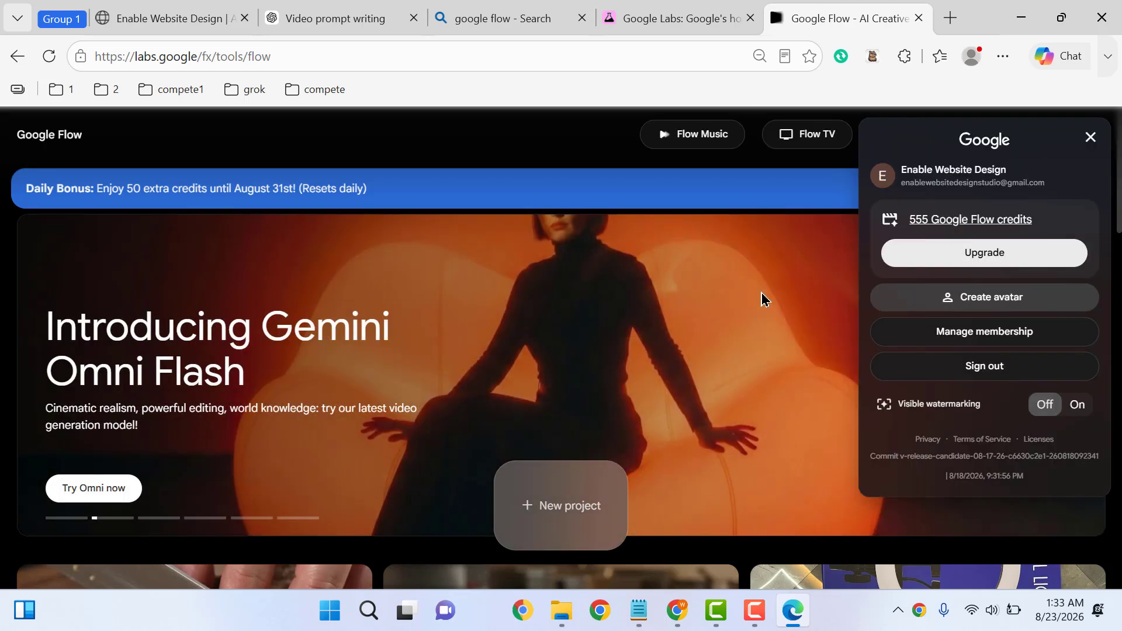
pyautogui.click(543, 512)
pyautogui.click(542, 512)
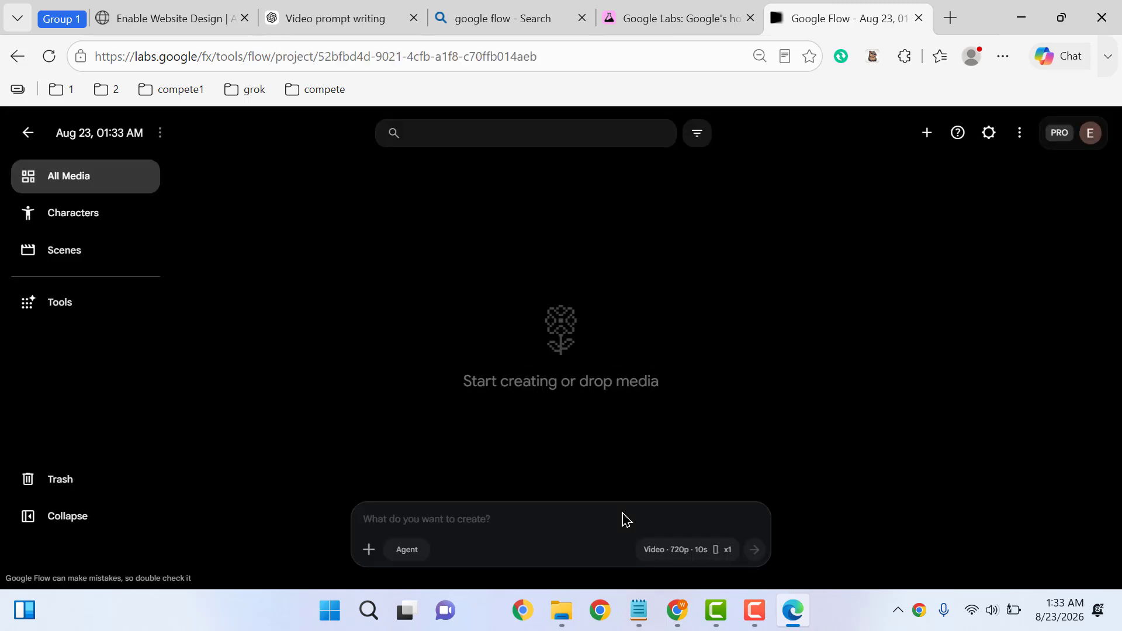
# Upload the att-plokama DT-100 image from dt 100 1 and attach it to the prompt
pyautogui.click(369, 549)
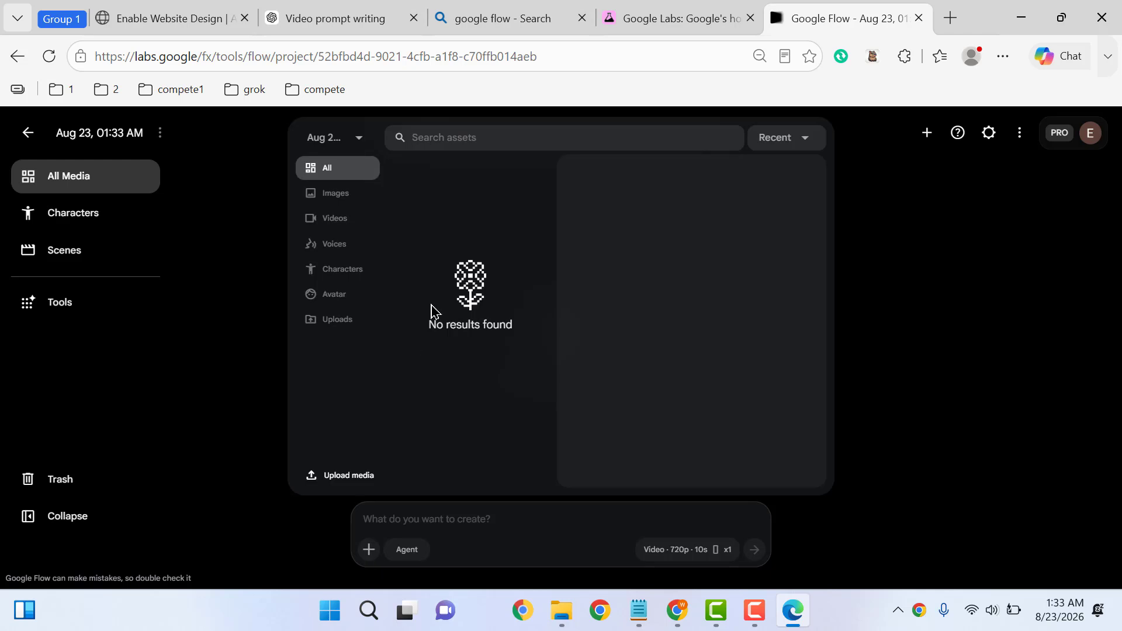
pyautogui.press('Escape')
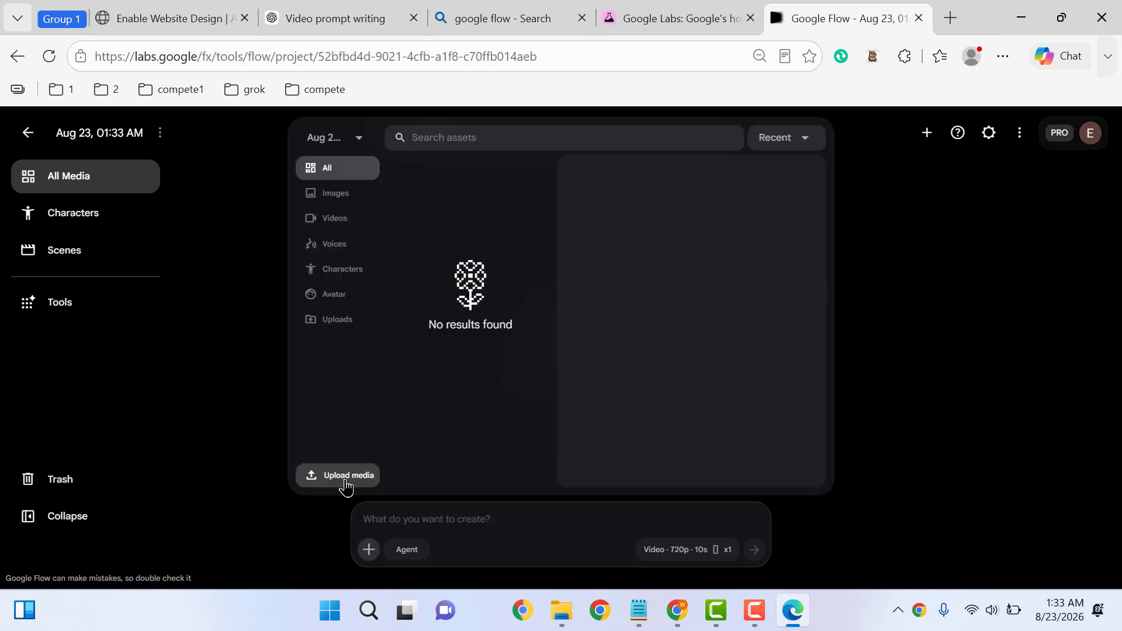
pyautogui.click(344, 478)
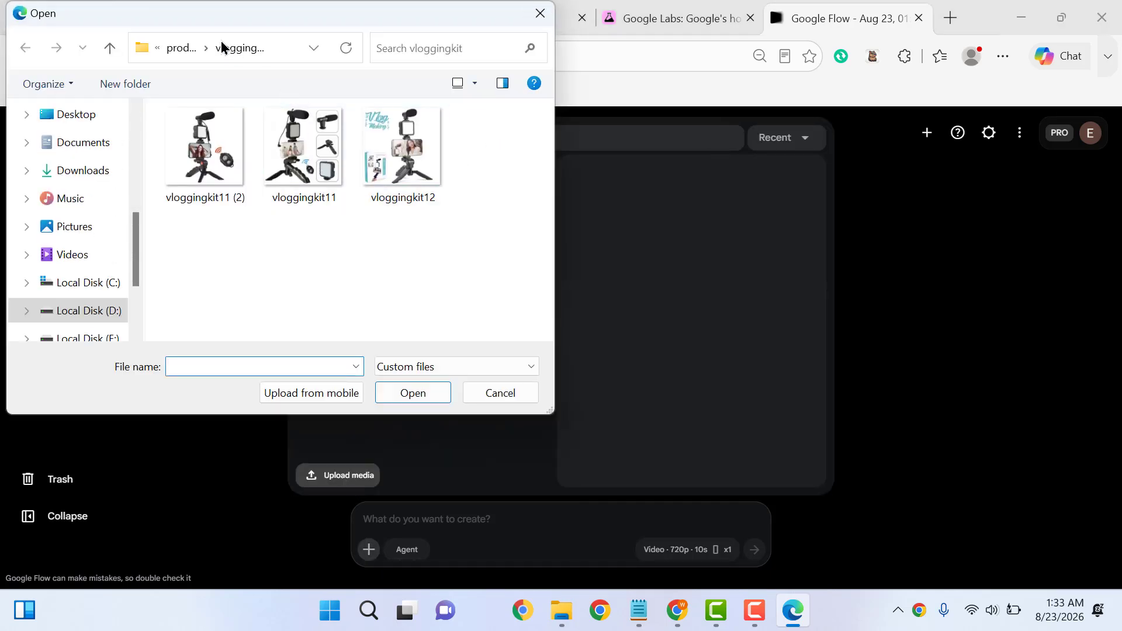
pyautogui.click(182, 47)
pyautogui.doubleClick(224, 170)
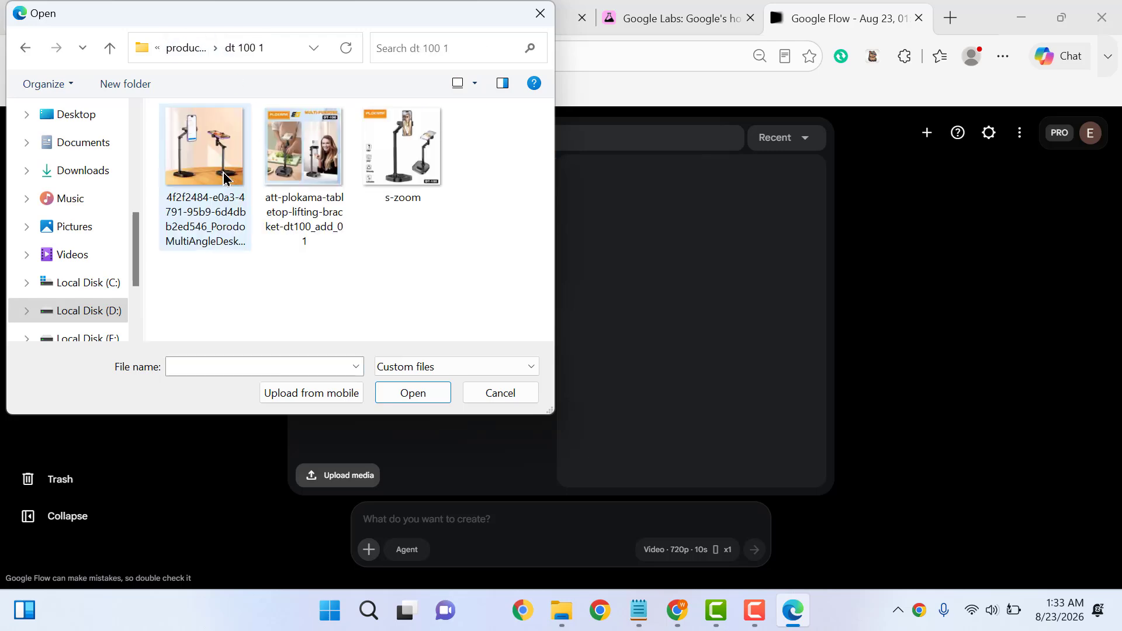
pyautogui.doubleClick(302, 163)
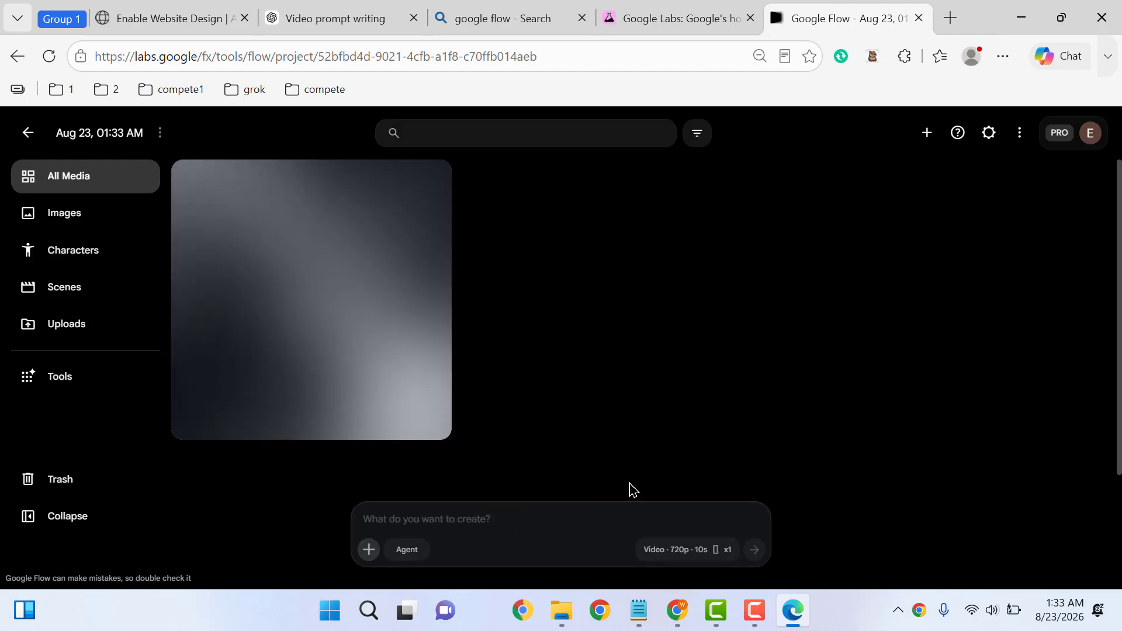
pyautogui.click(686, 474)
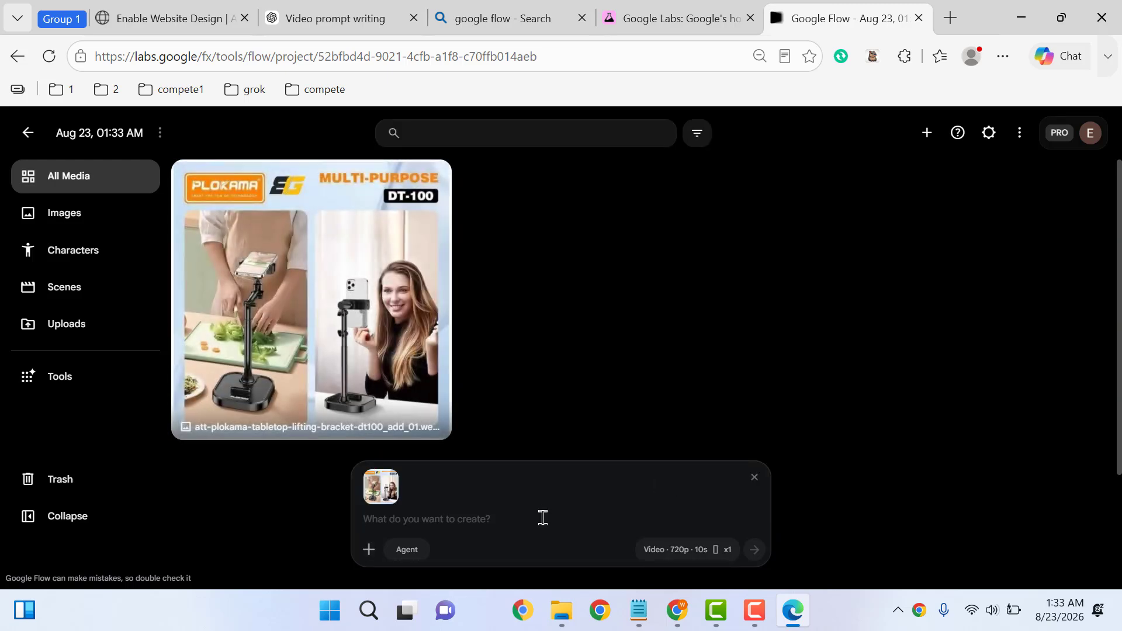
# Copy the Scene 1 prompt from ChatGPT's reply and go back to the Google Flow project
pyautogui.click(322, 8)
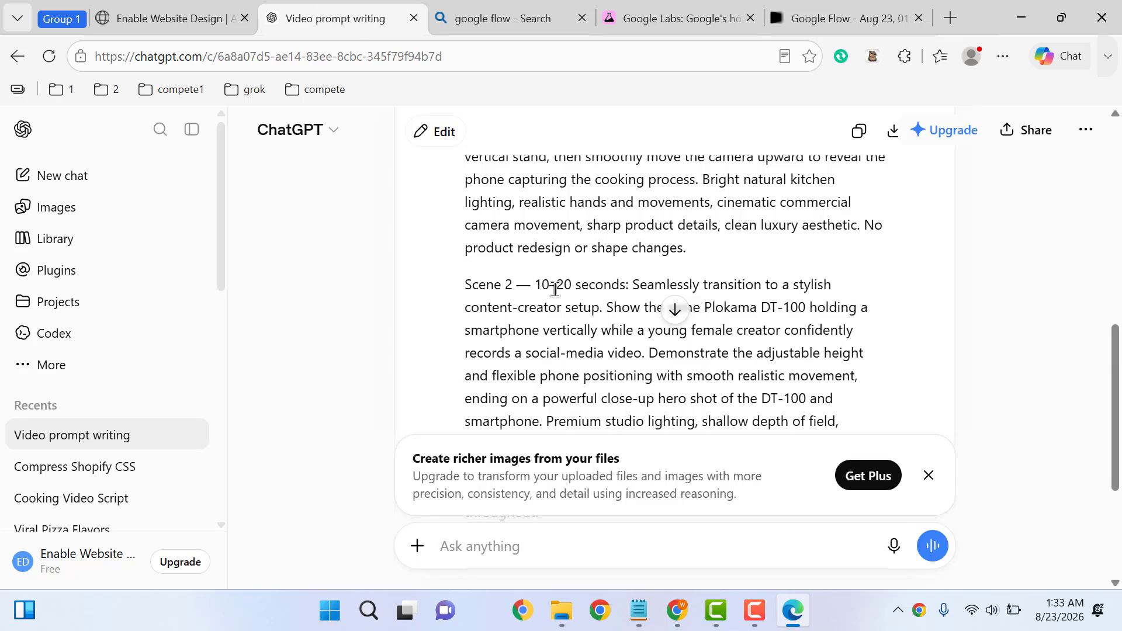
pyautogui.scroll(3, 1105, 370)
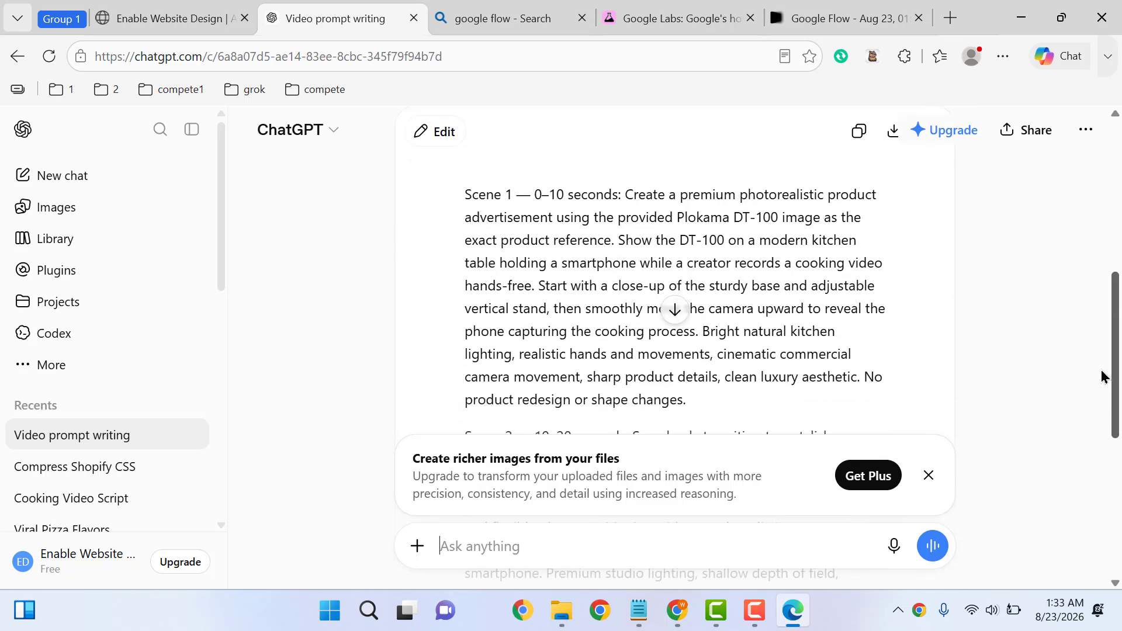
pyautogui.moveTo(701, 401); pyautogui.dragTo(627, 194)
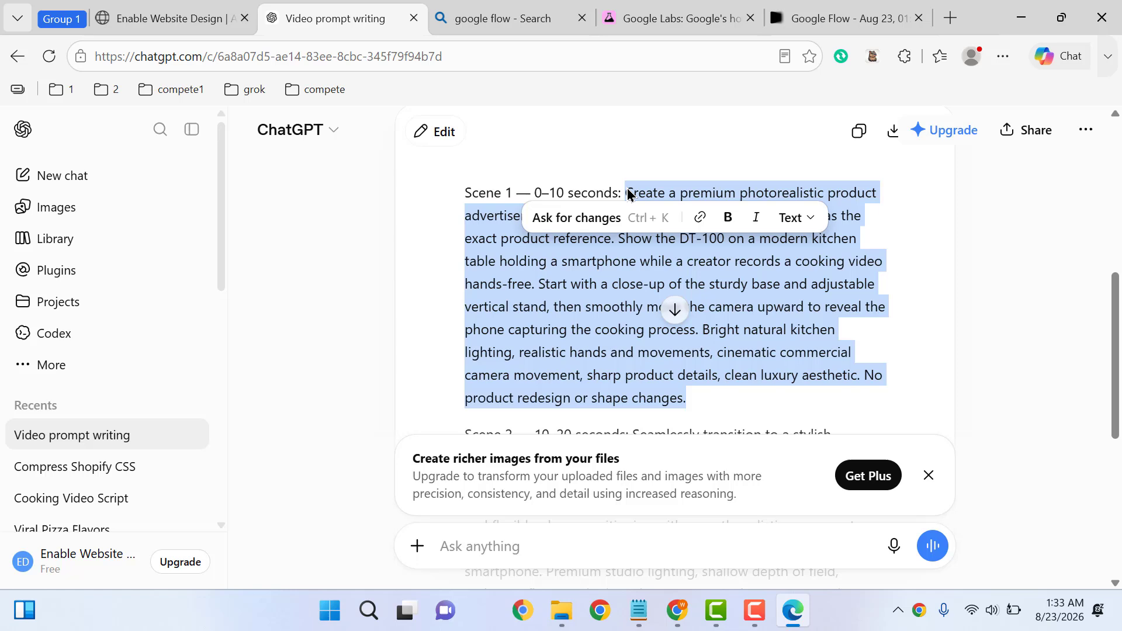
pyautogui.rightClick(577, 307)
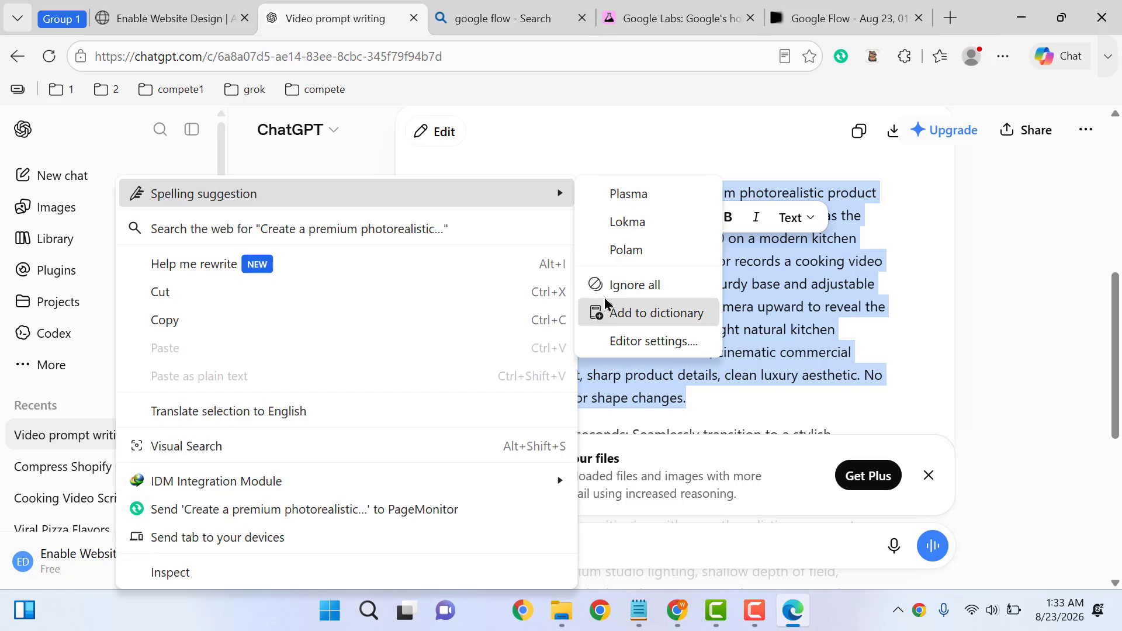
pyautogui.click(267, 320)
pyautogui.click(795, 12)
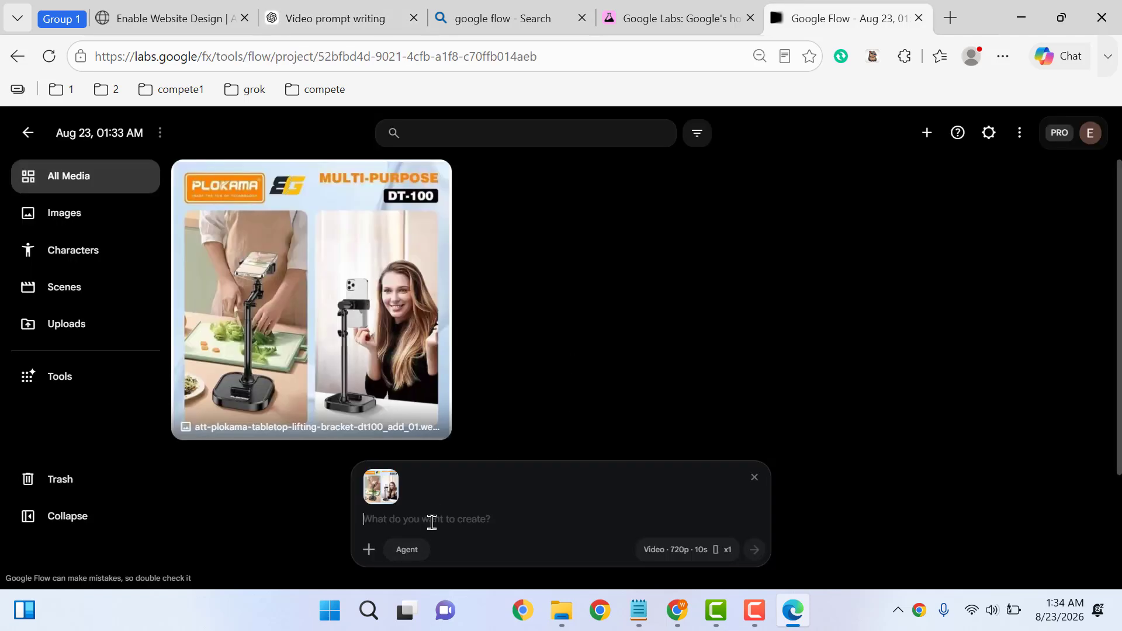
# Paste the Scene 1 prompt, verify 9:16, 720p, 10s video settings and credits, and submit it
pyautogui.hotkey('ctrl', 'v')
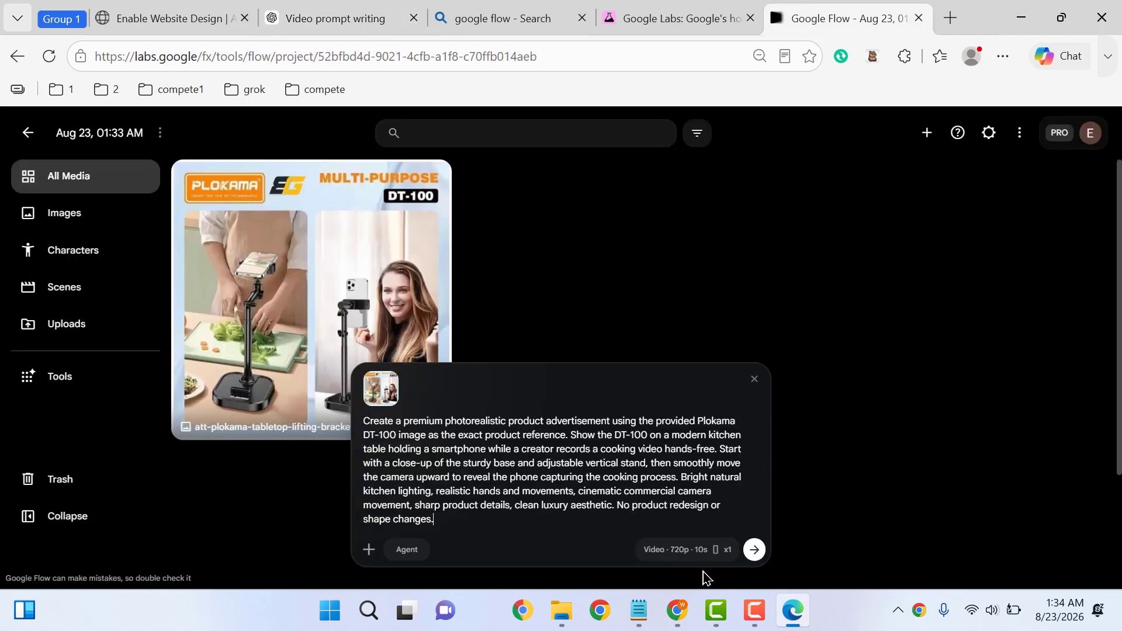
pyautogui.click(679, 551)
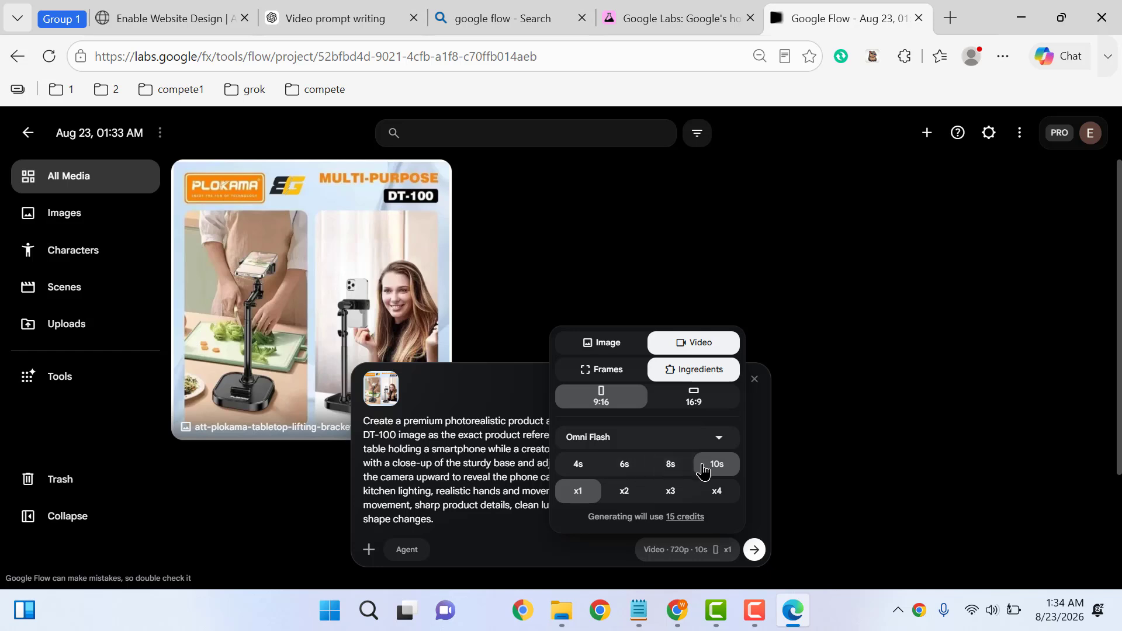
pyautogui.click(828, 380)
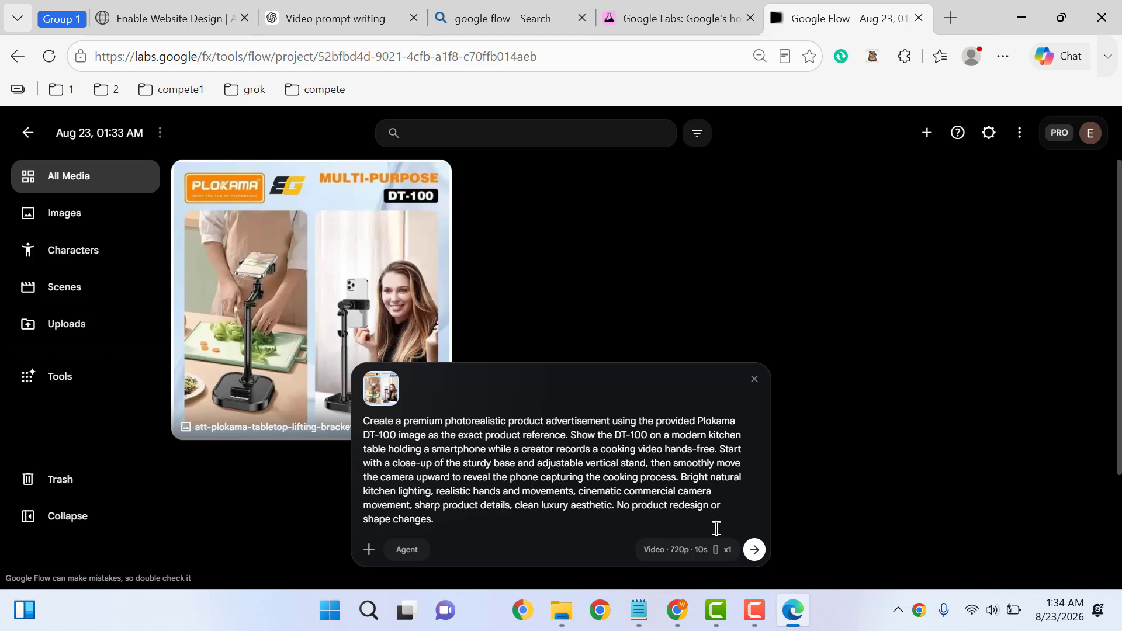
pyautogui.click(700, 550)
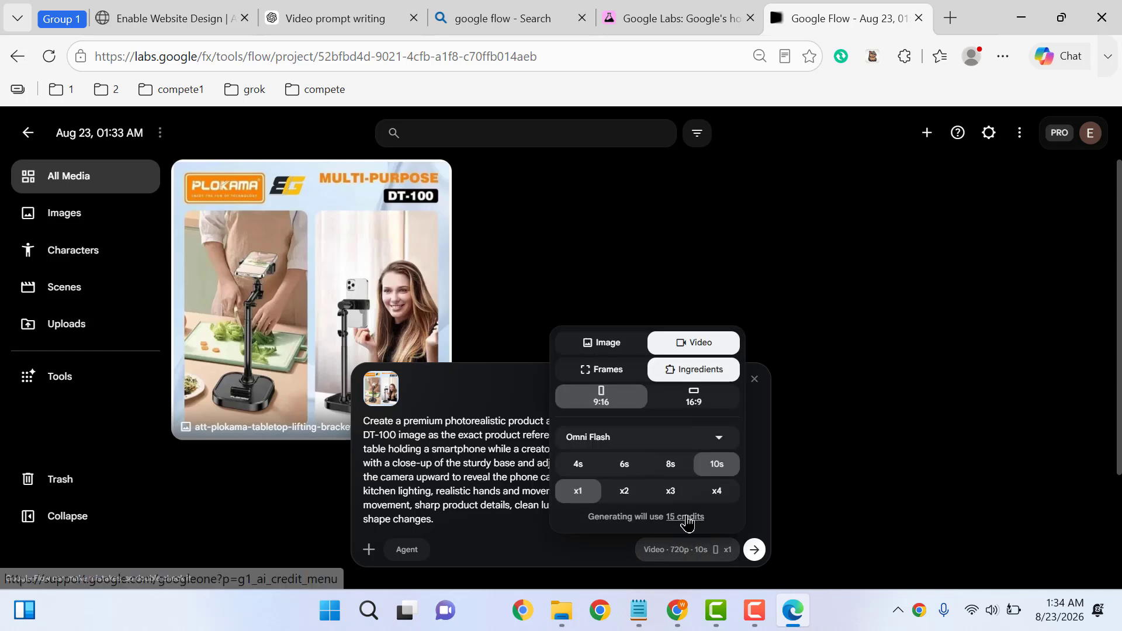
pyautogui.click(859, 416)
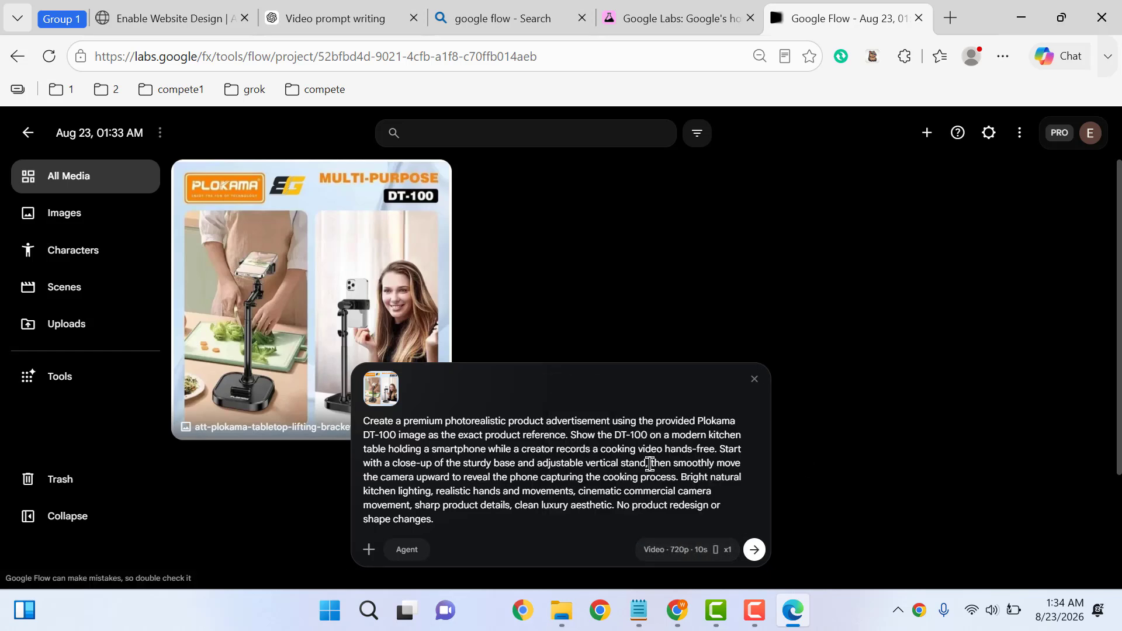
pyautogui.click(755, 550)
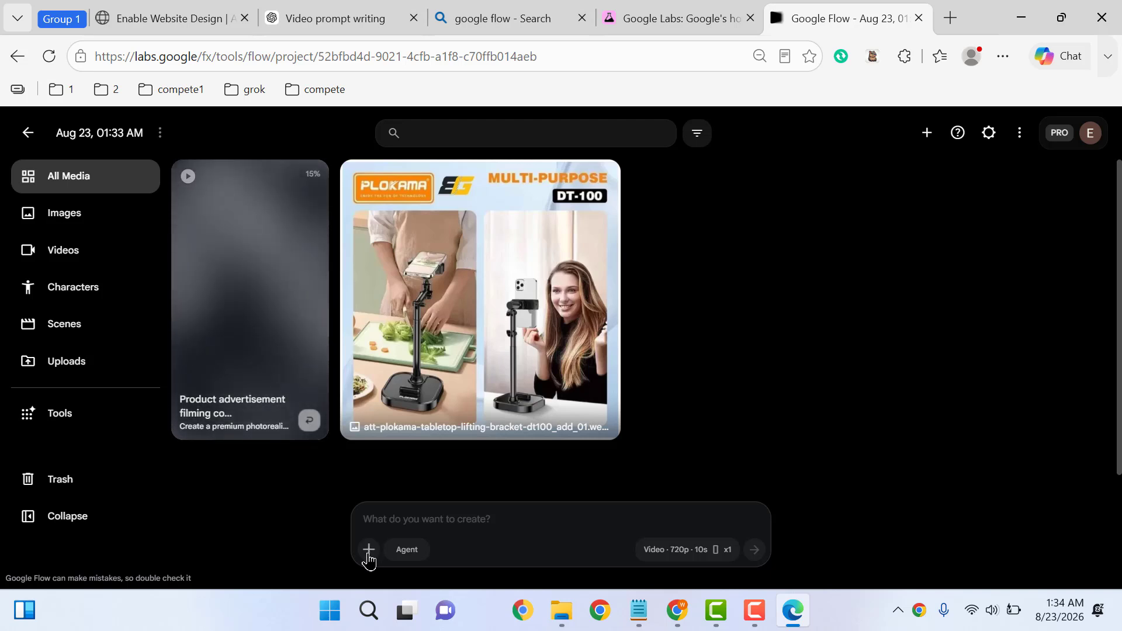
# Reuse the att-plokama product image from project assets in a new prompt, then return to ChatGPT
pyautogui.click(369, 551)
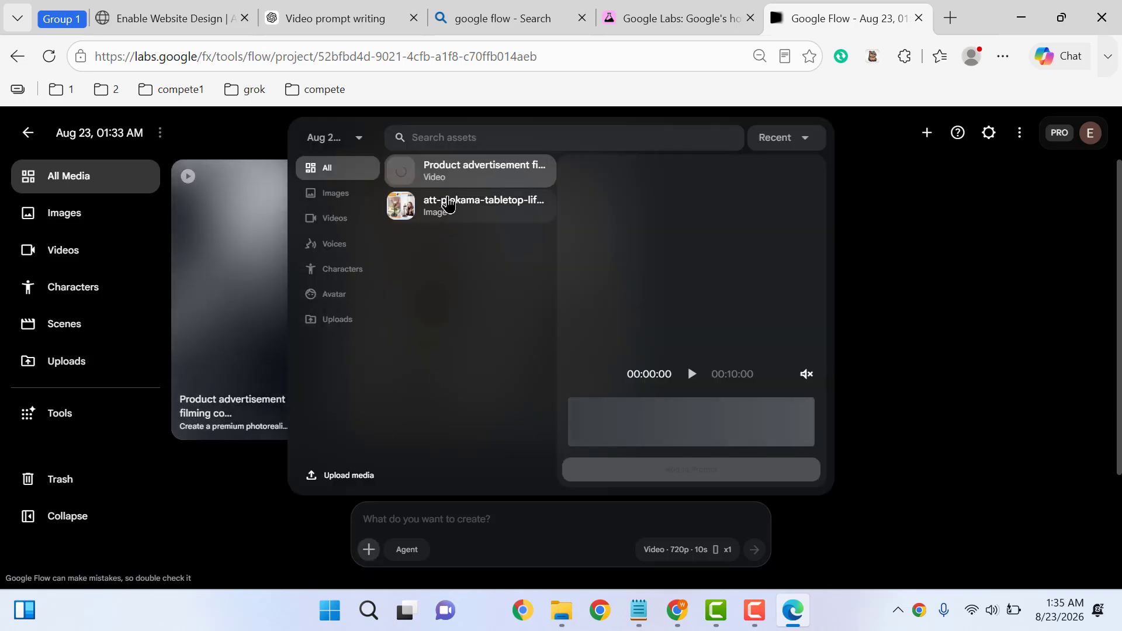
pyautogui.click(448, 203)
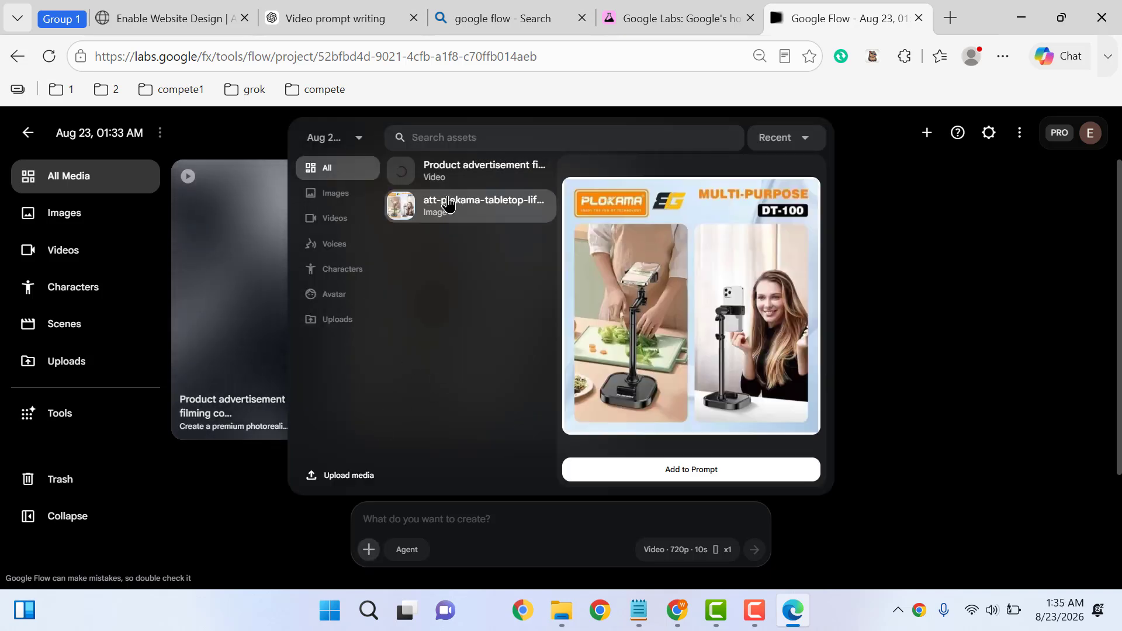
pyautogui.click(695, 479)
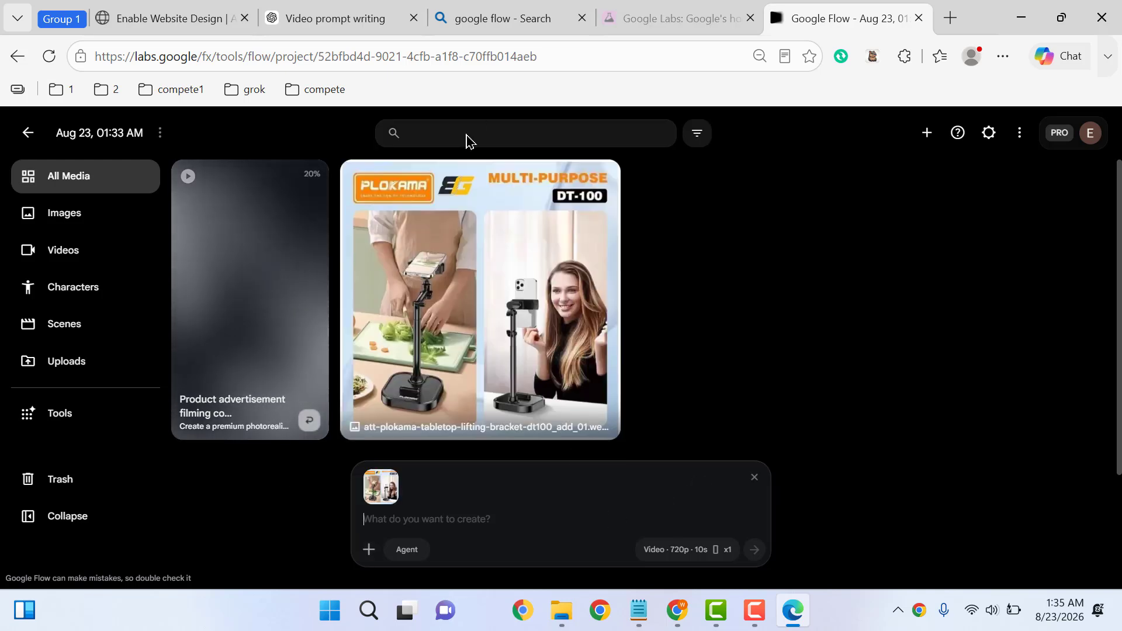
pyautogui.click(321, 13)
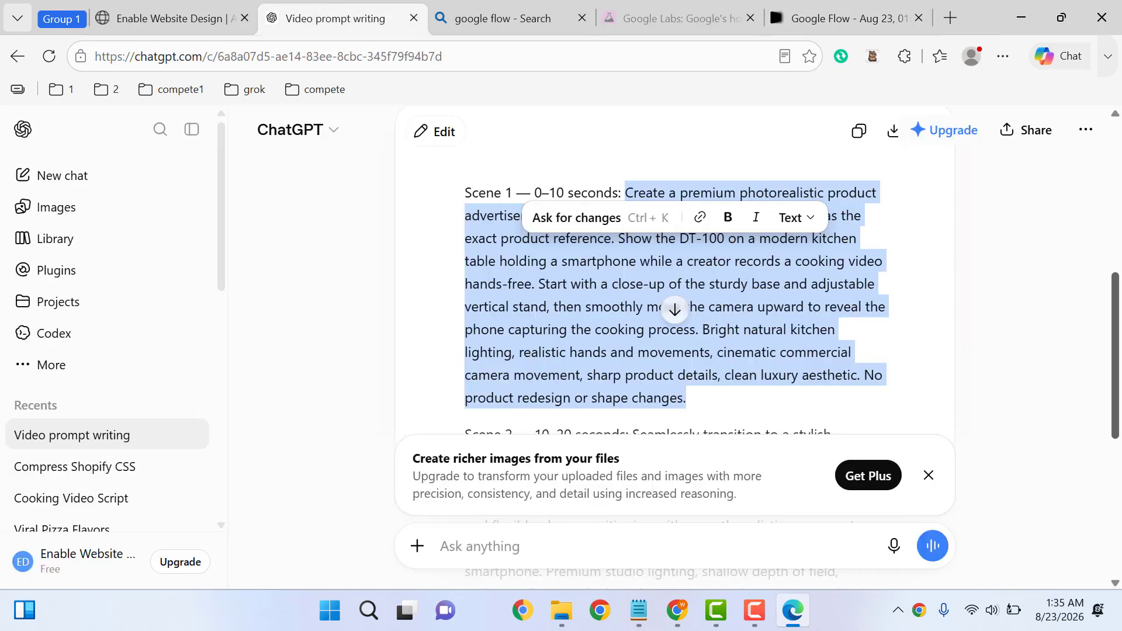
# Select and copy the Scene 2 prompt text in ChatGPT, then switch back to Google Flow
pyautogui.moveTo(1117, 361); pyautogui.dragTo(1113, 448)
pyautogui.moveTo(635, 178); pyautogui.dragTo(524, 419)
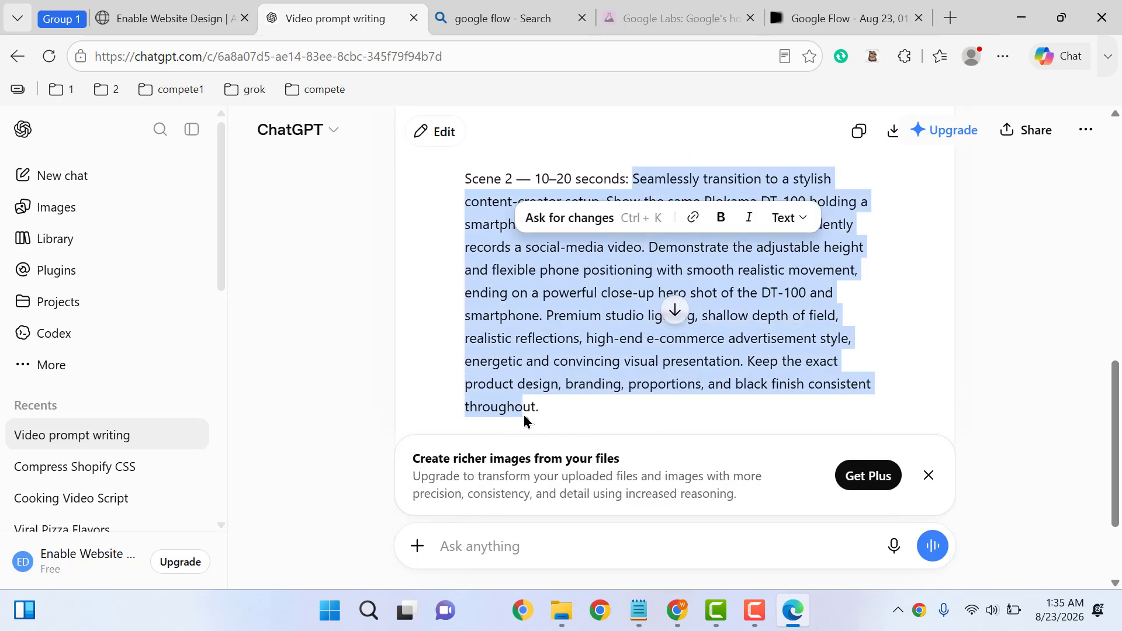
pyautogui.rightClick(507, 333)
pyautogui.click(217, 321)
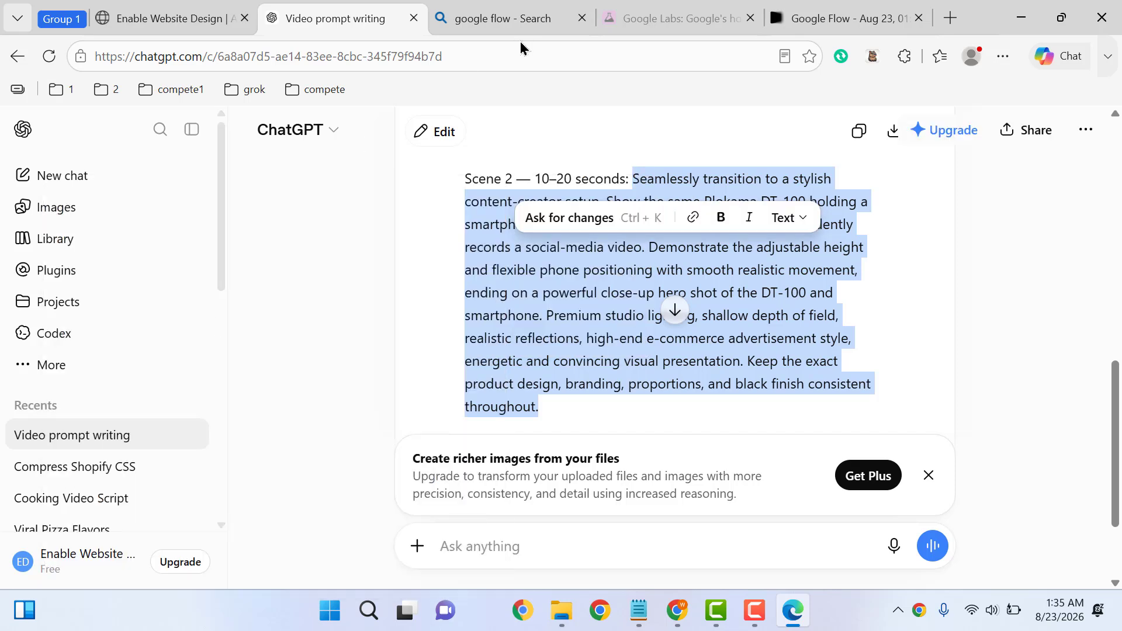
pyautogui.click(809, 15)
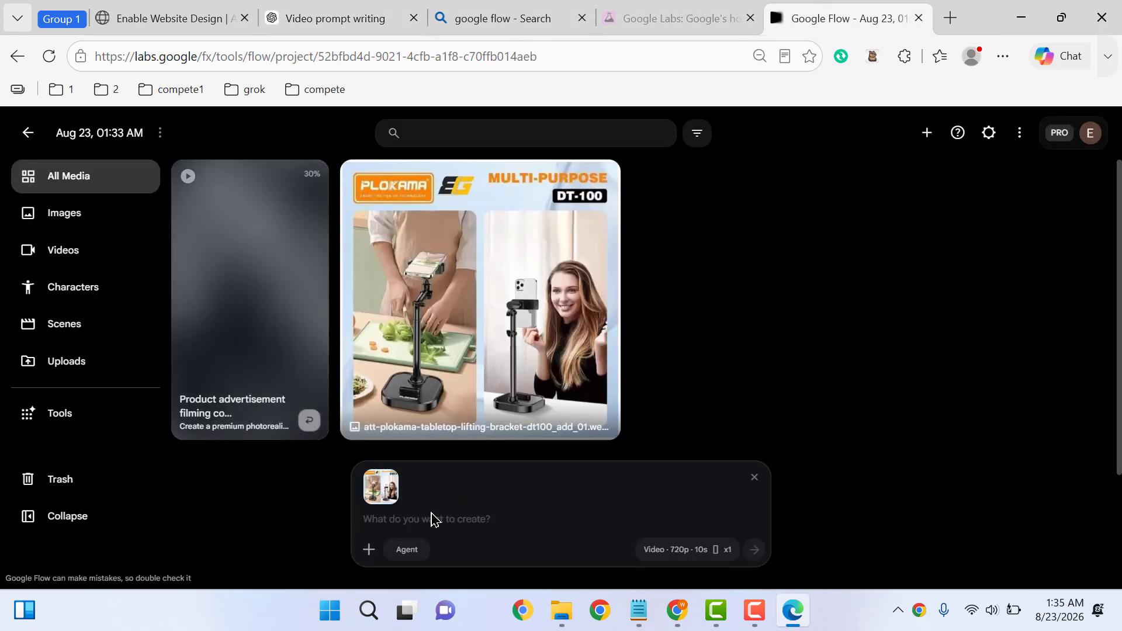
# Paste the Scene 2 prompt and generate the second 720p, 10-second creator recording clip
pyautogui.click(413, 518)
pyautogui.hotkey('ctrl', 'v')
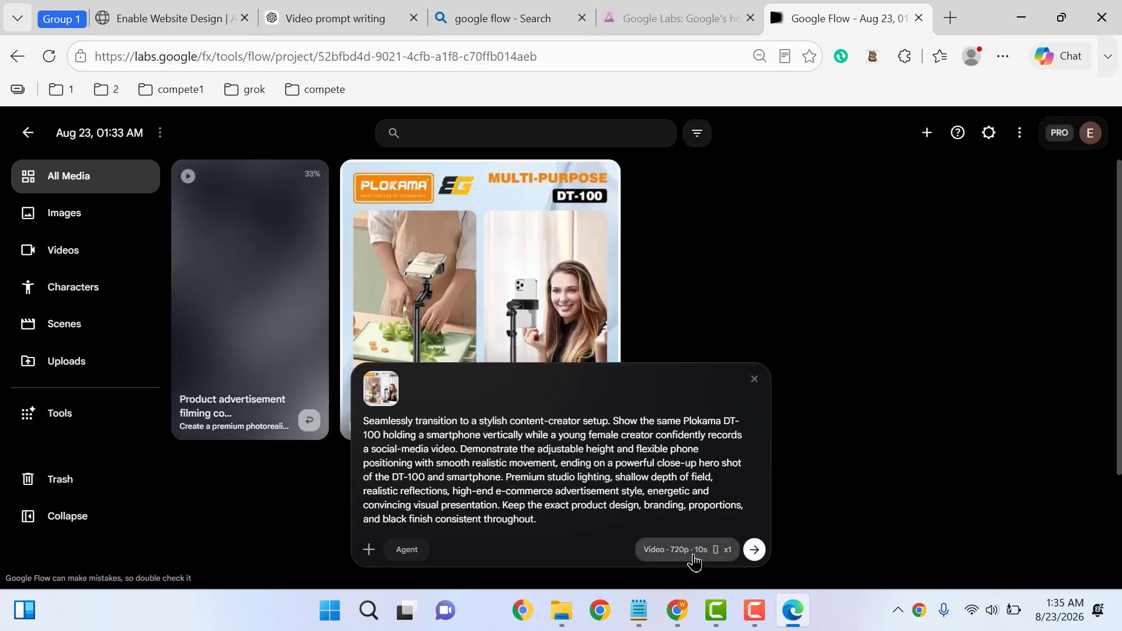
pyautogui.click(755, 552)
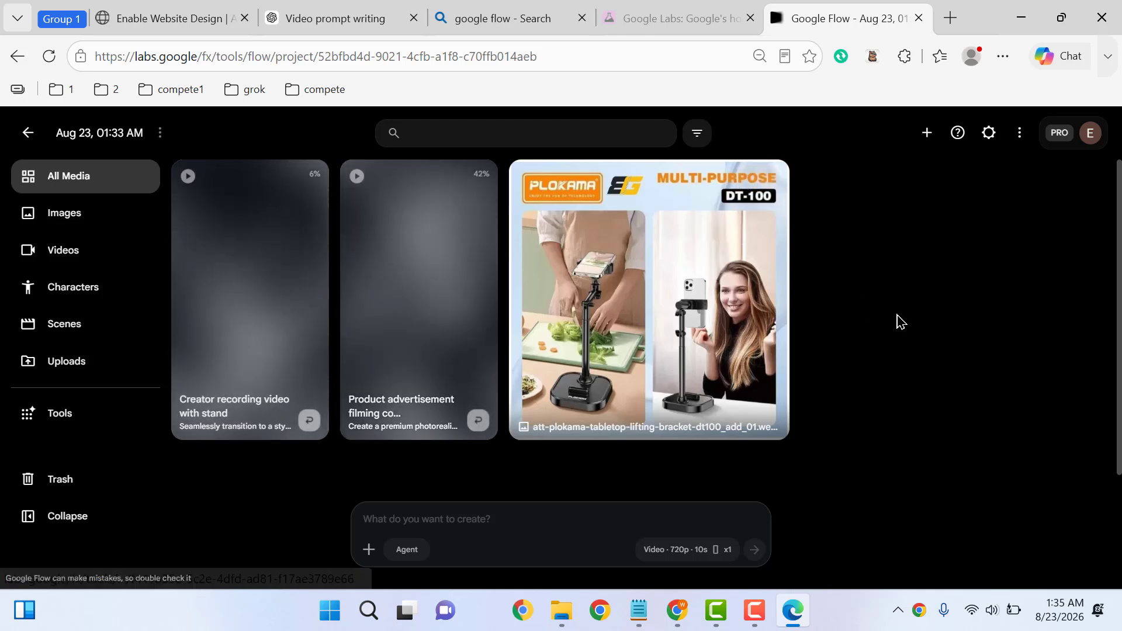
pyautogui.click(756, 619)
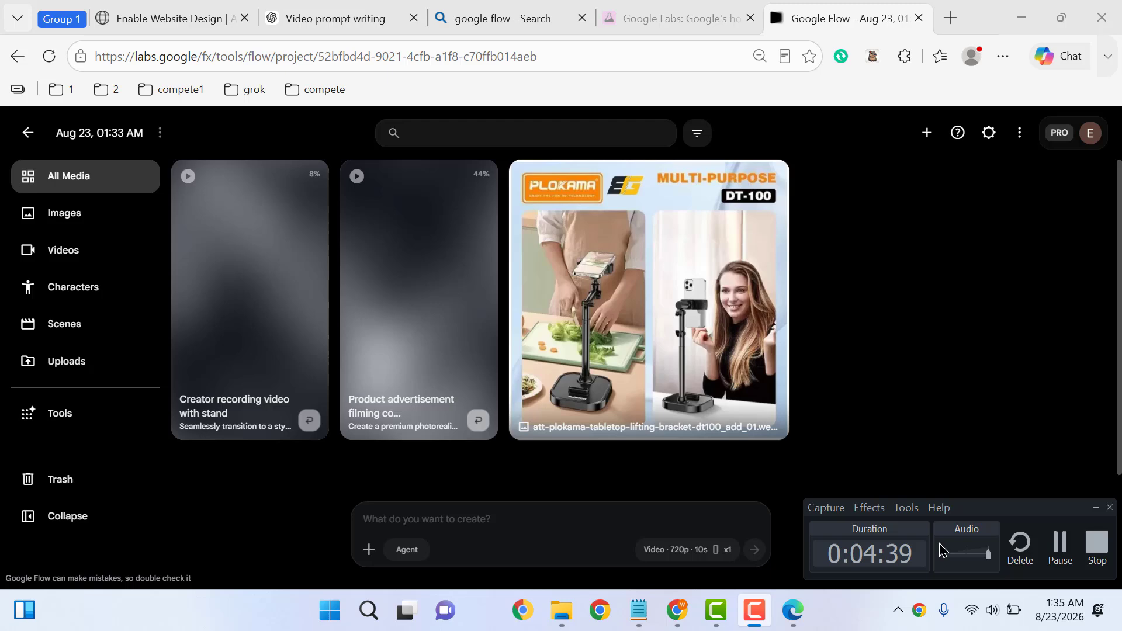
pyautogui.click(1074, 561)
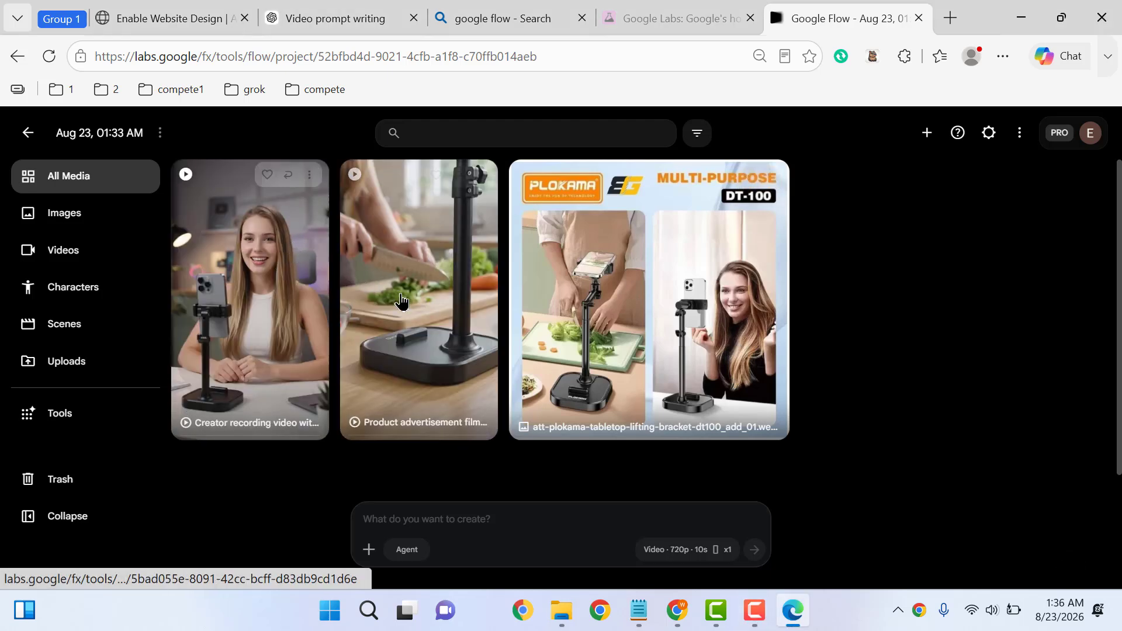
# Open the 'Product advertisement filming' clip in the editor, play it, then pause
pyautogui.click(401, 301)
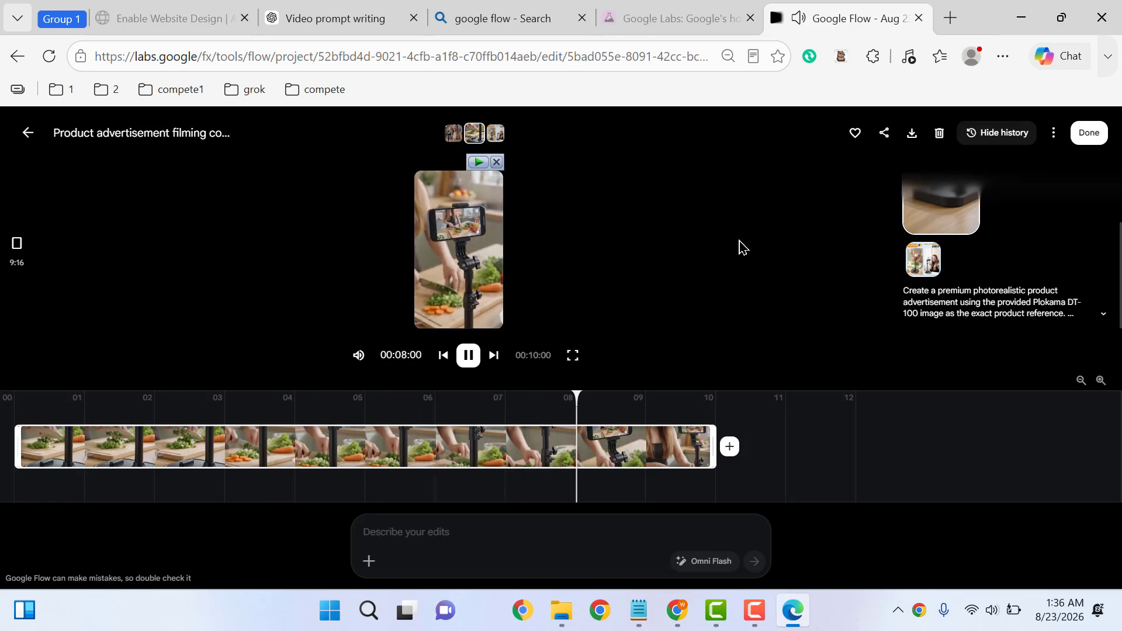
pyautogui.click(469, 356)
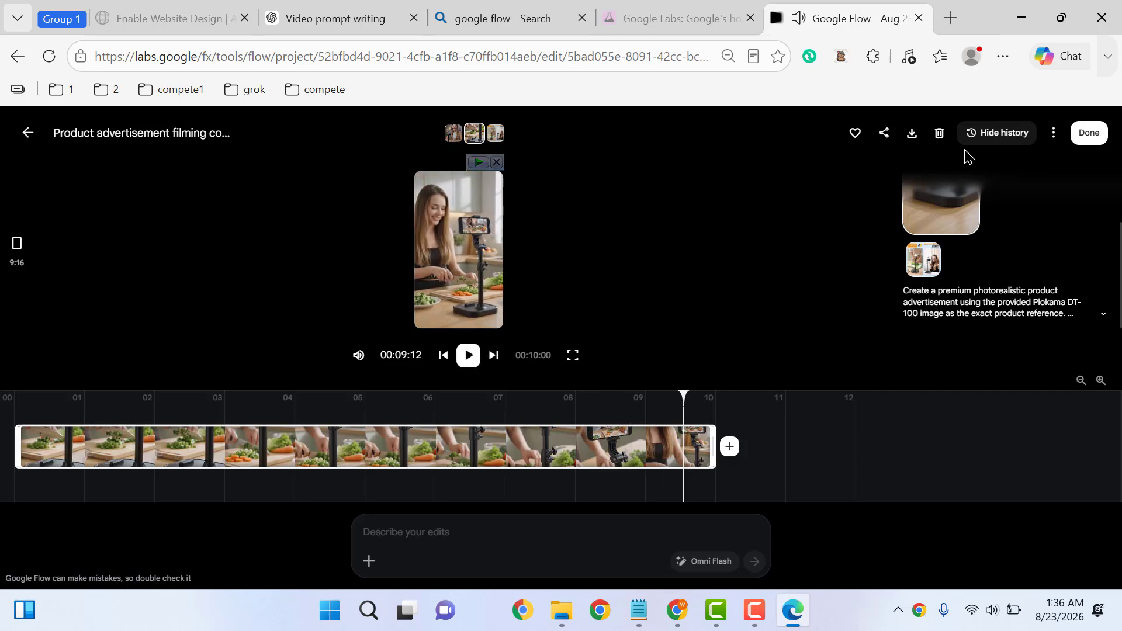
# Download the product advertisement clip and show it in its Downloads folder
pyautogui.click(913, 135)
pyautogui.moveTo(874, 160)
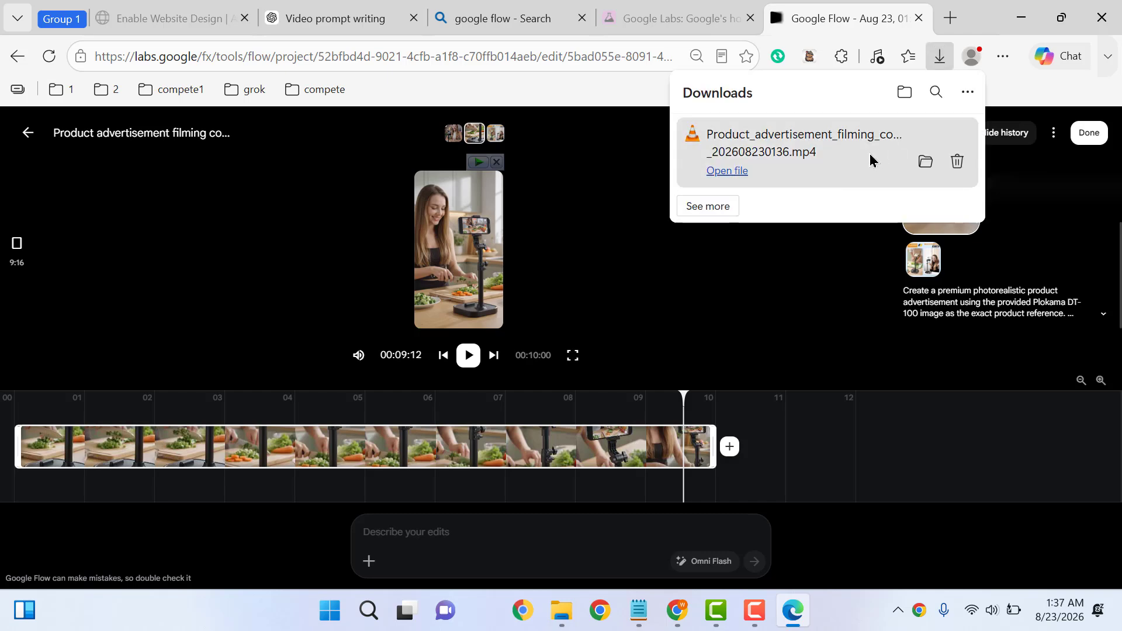
pyautogui.click(928, 163)
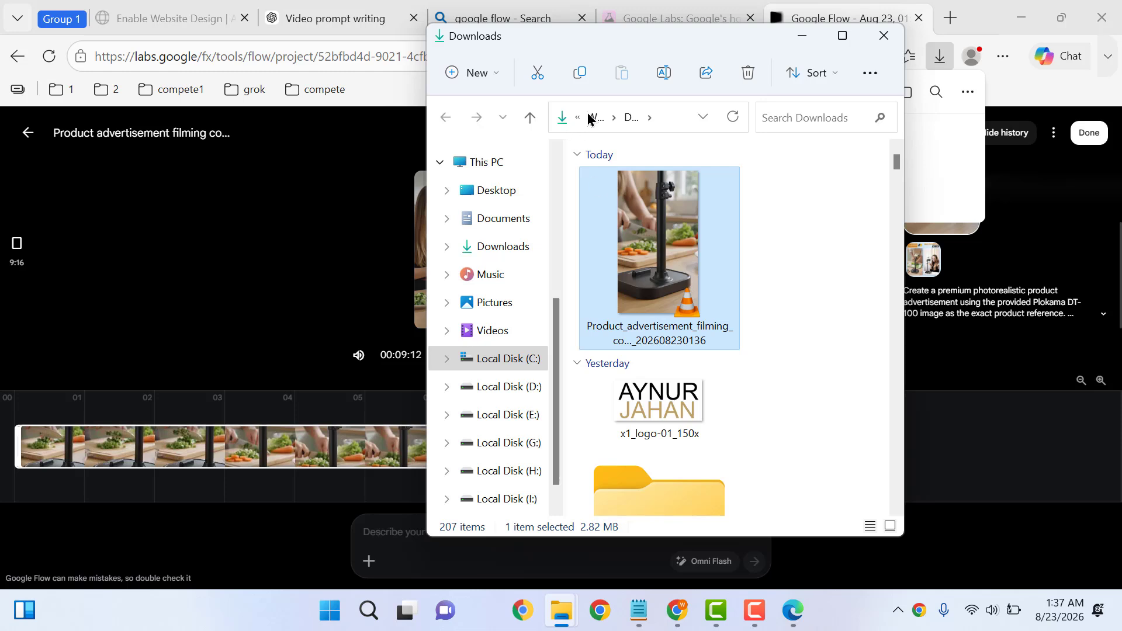
# Rename the downloaded clip to part1 and minimize Explorer
pyautogui.click(665, 74)
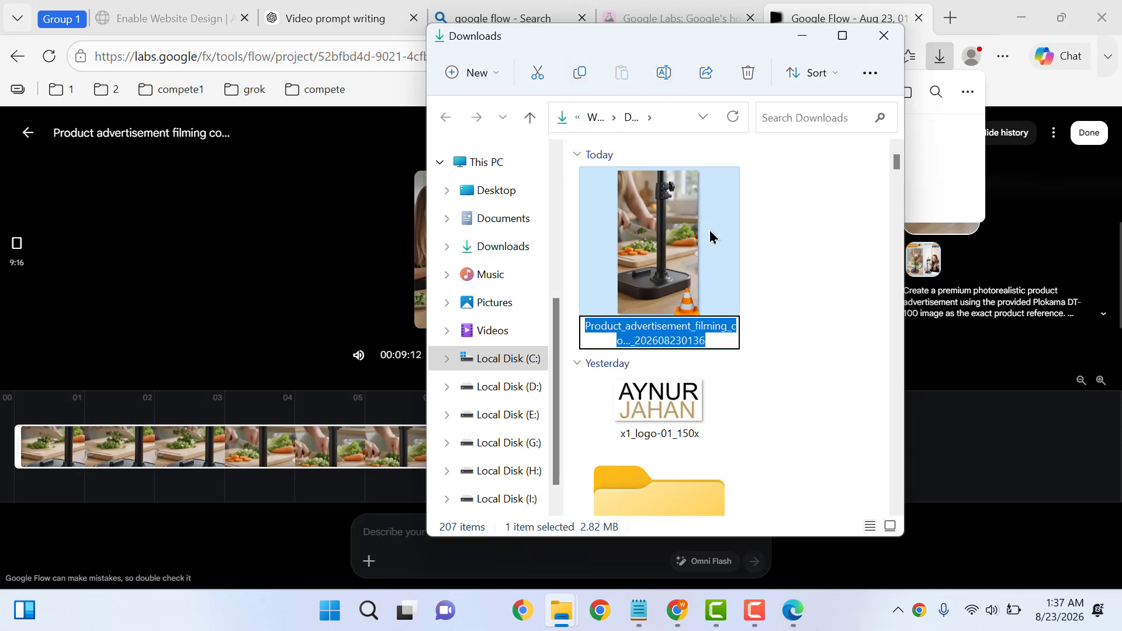
pyautogui.write('part1')
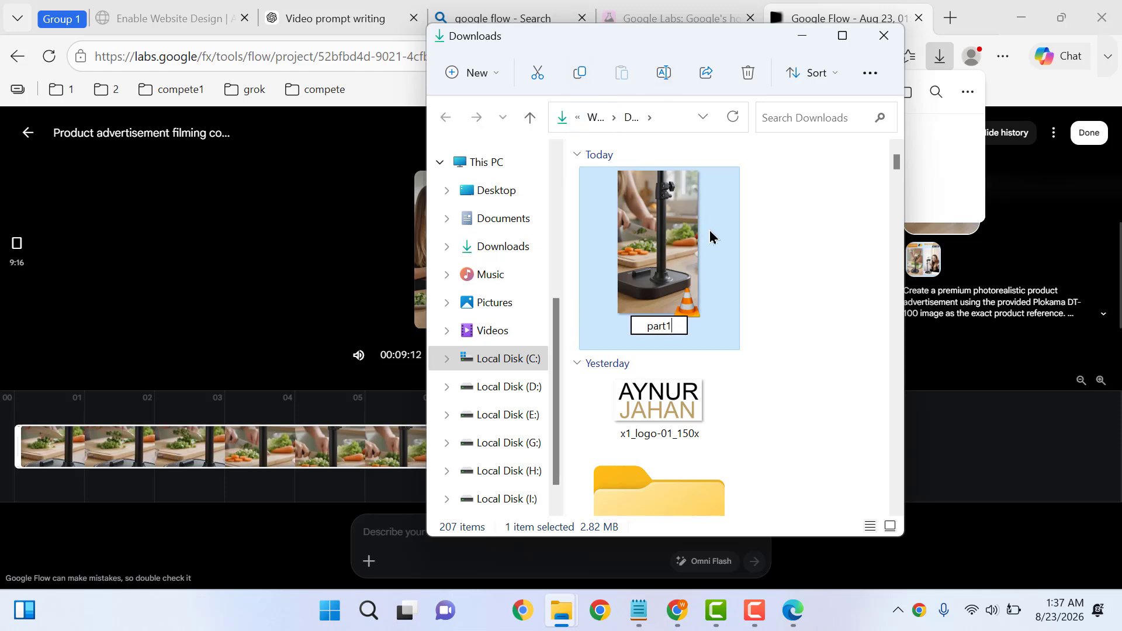
pyautogui.press('Return')
pyautogui.click(802, 35)
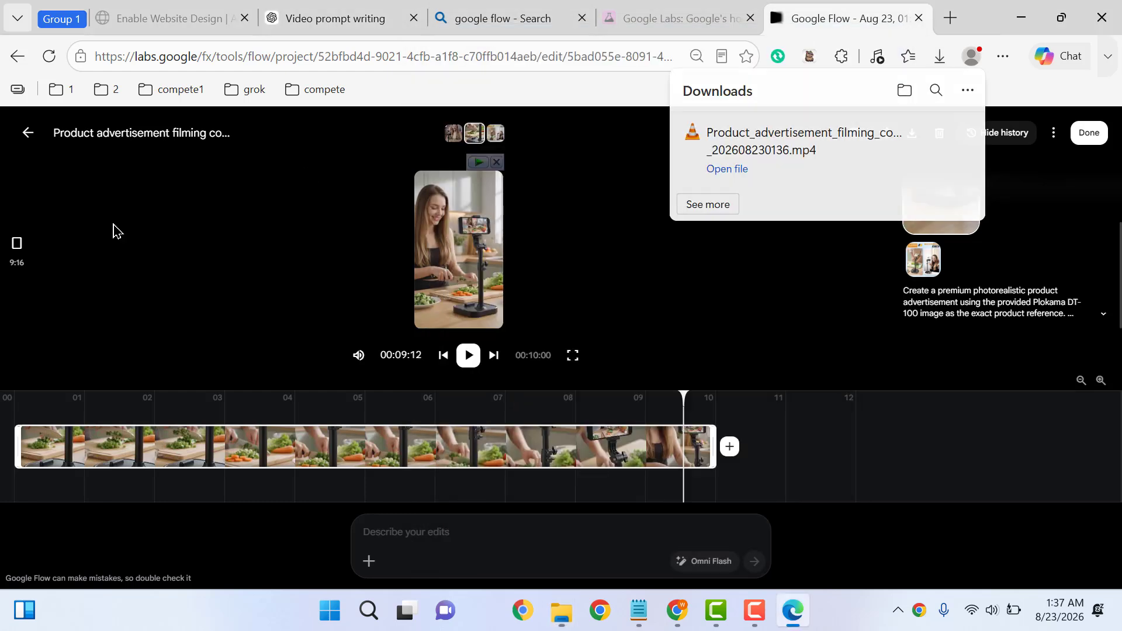
# Download the creator recording clip at 720p from the media grid, then close Edge
pyautogui.click(29, 136)
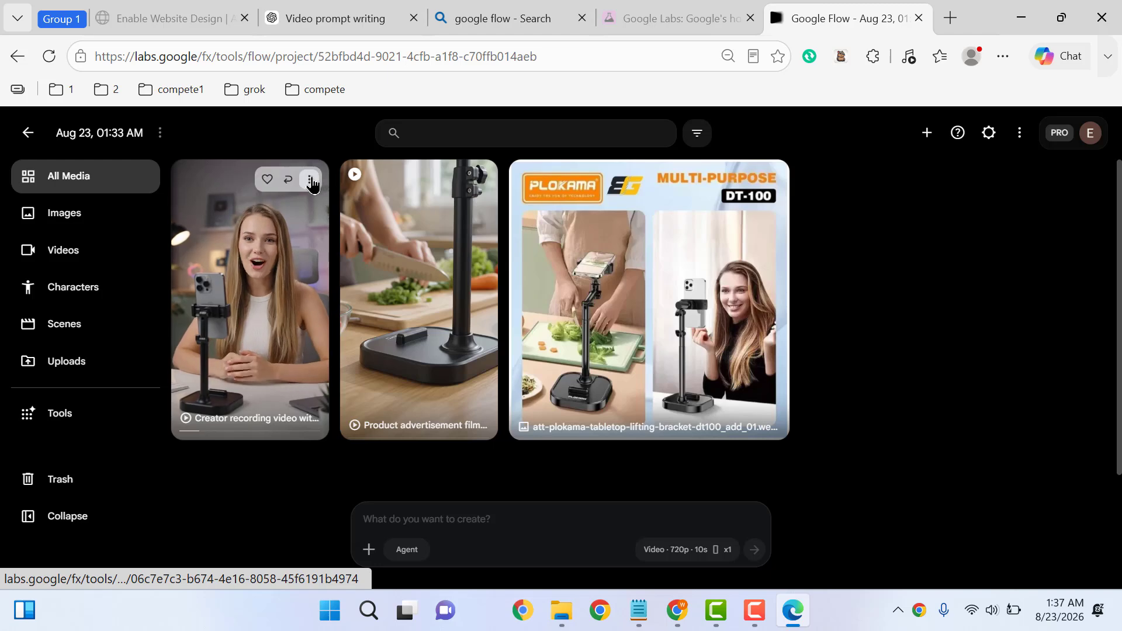
pyautogui.click(311, 183)
pyautogui.moveTo(275, 337)
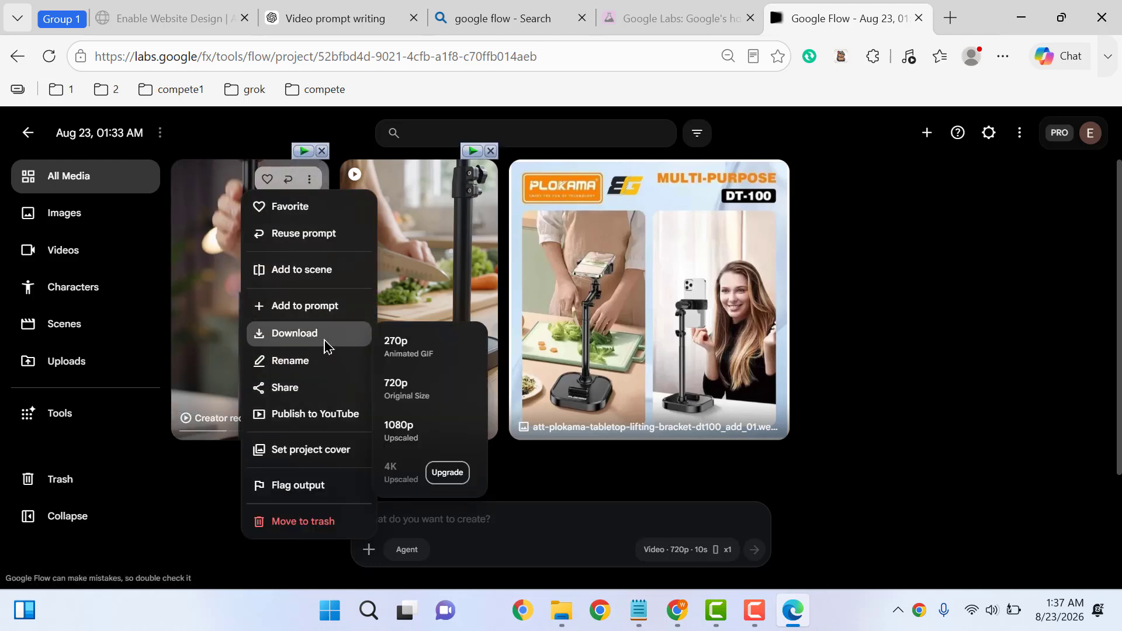
pyautogui.click(419, 392)
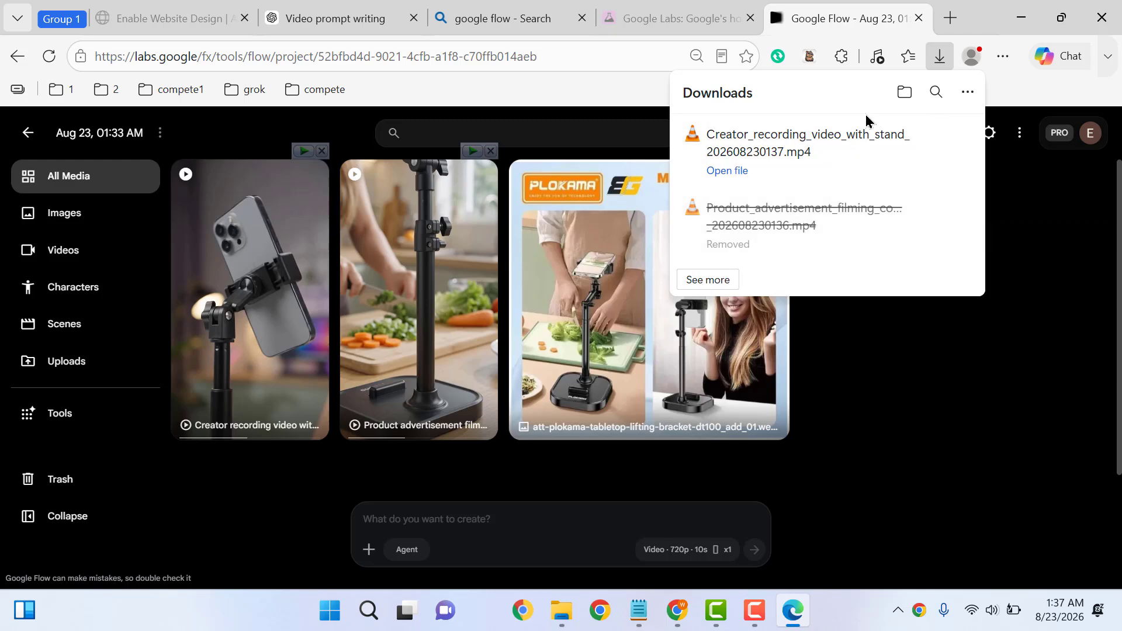
pyautogui.click(1113, 6)
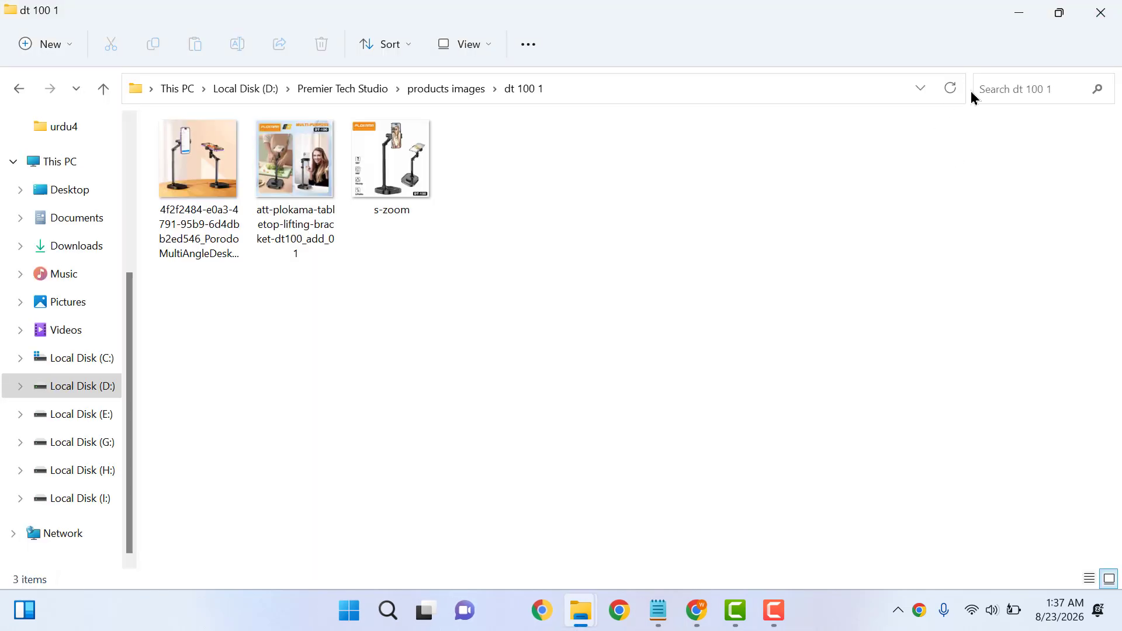
# Rename the new creator recording video in Downloads to part2, then minimize the window
pyautogui.click(61, 245)
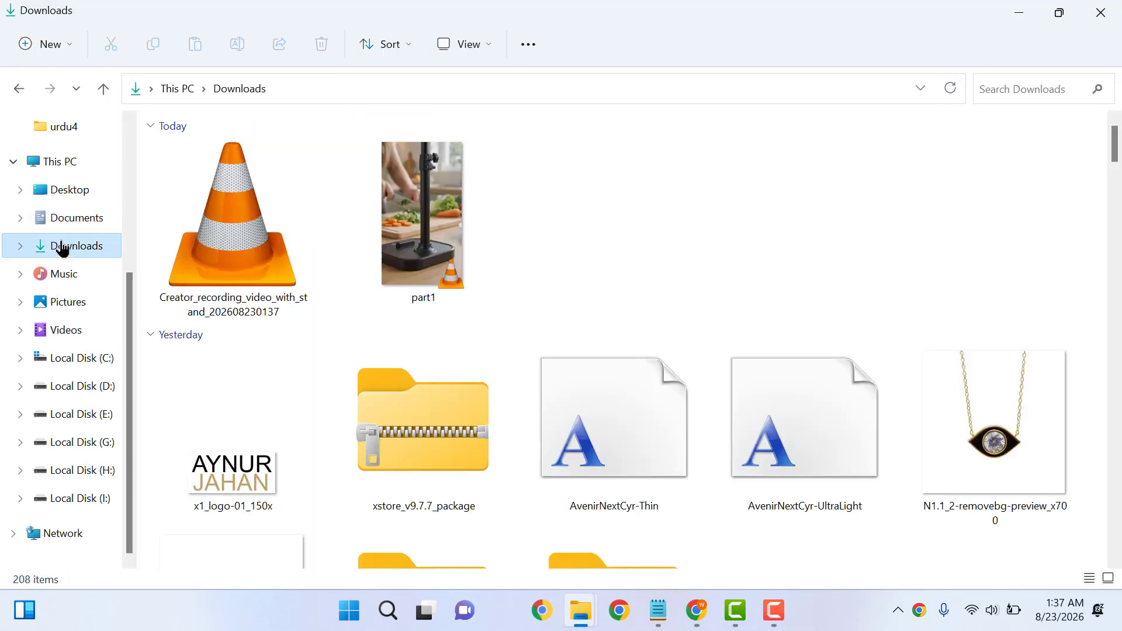
pyautogui.click(275, 234)
pyautogui.click(237, 45)
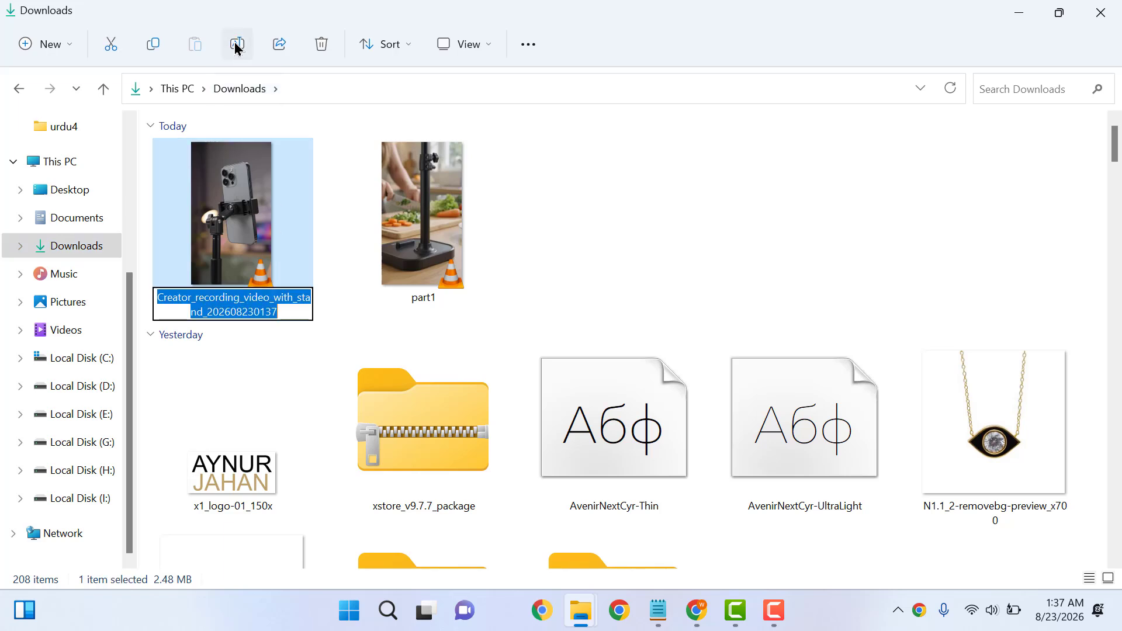
pyautogui.write('p')
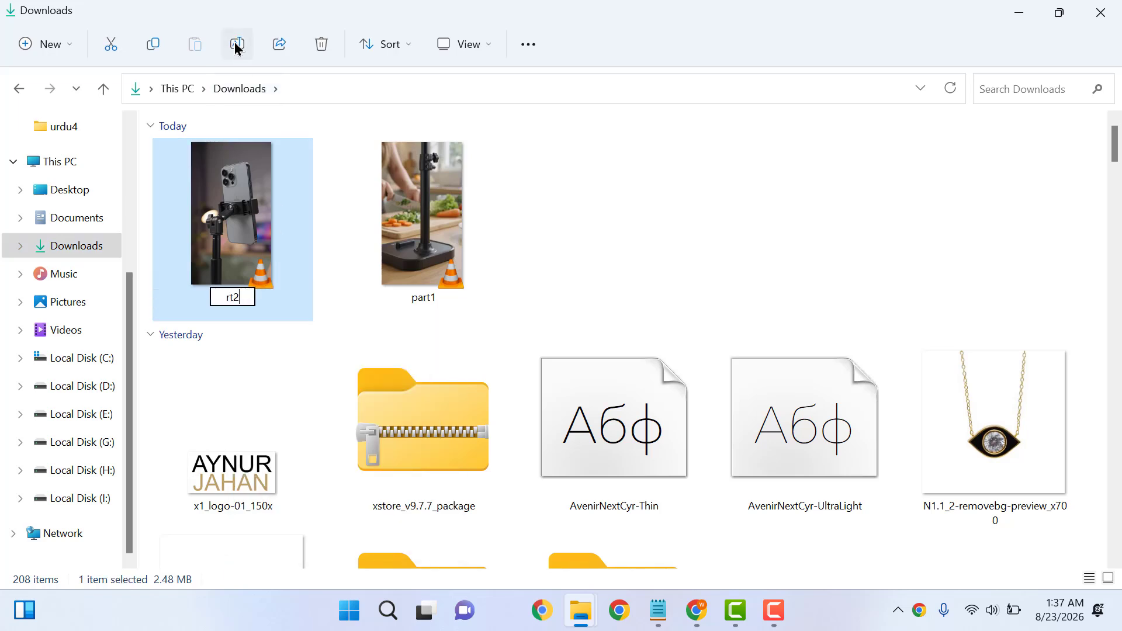
pyautogui.write('parts')
pyautogui.press('Return')
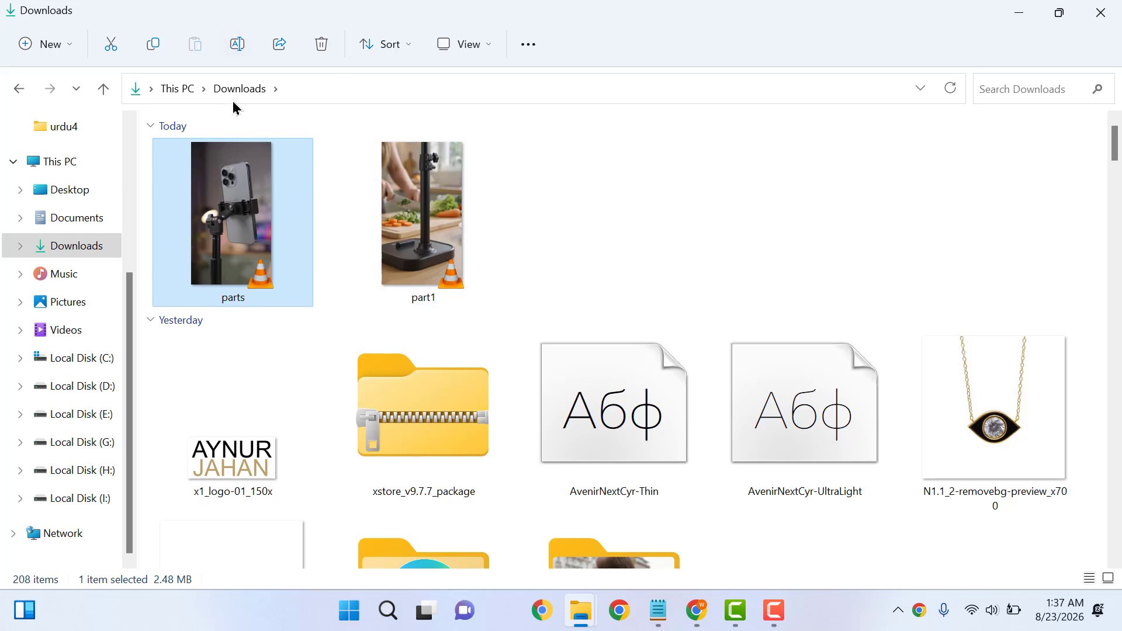
pyautogui.click(236, 47)
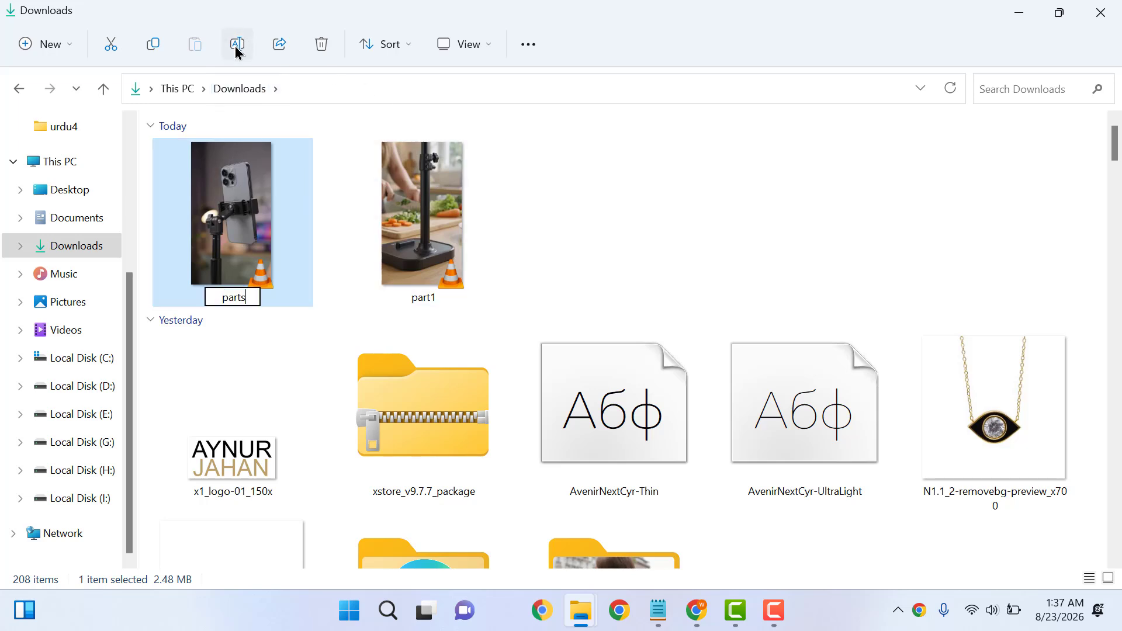
pyautogui.press('Return')
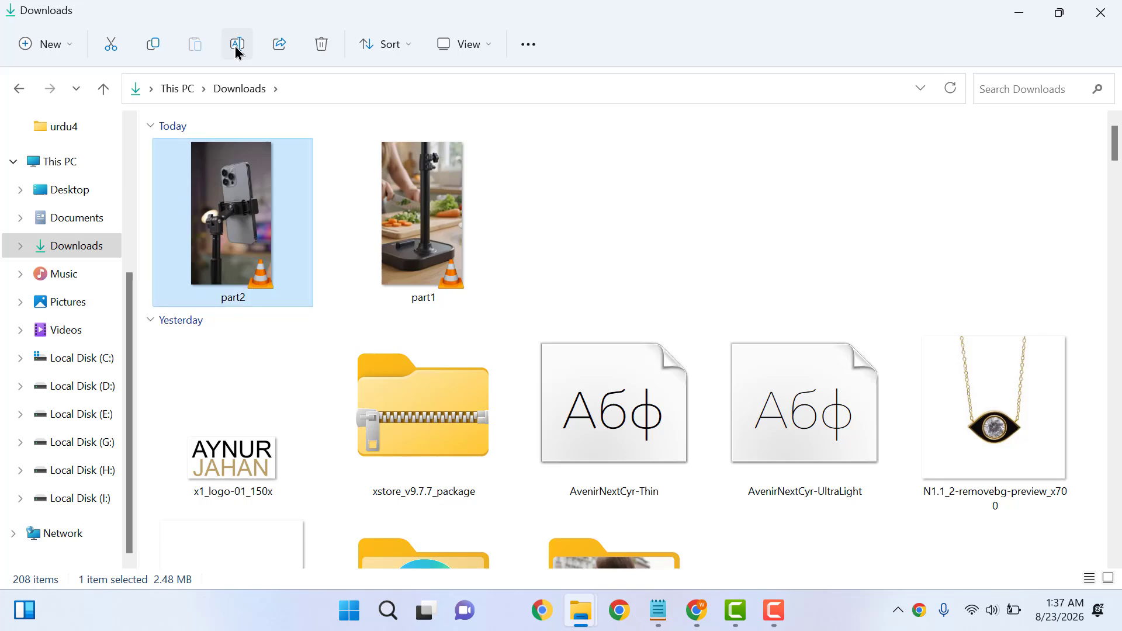
pyautogui.click(1023, 12)
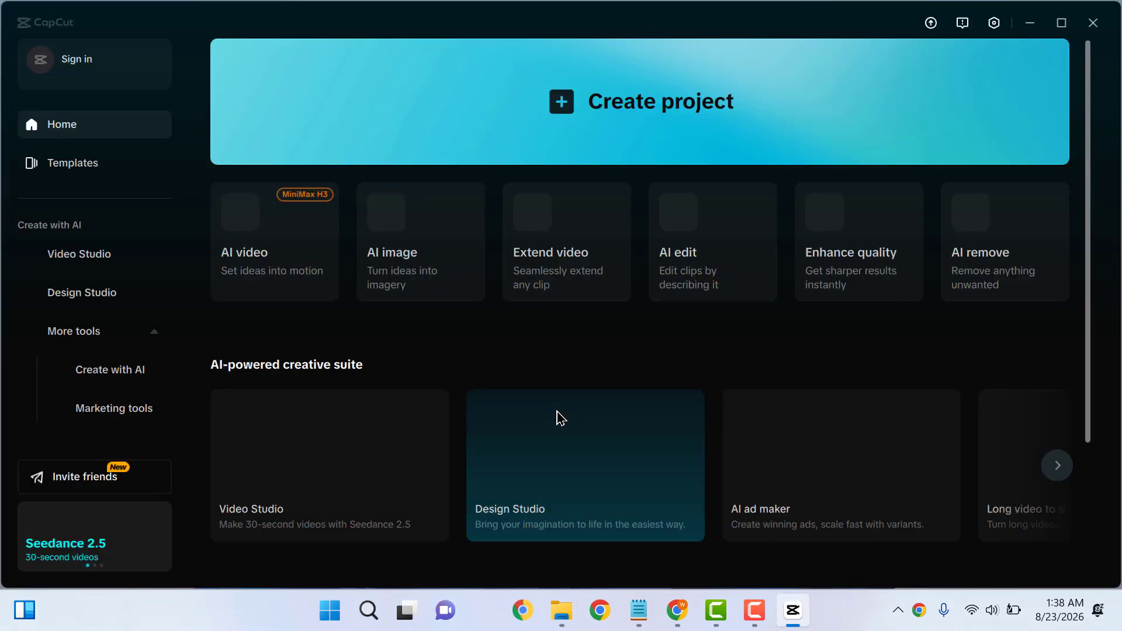
# Start a new CapCut project and import part1 and part2 from Downloads
pyautogui.click(637, 106)
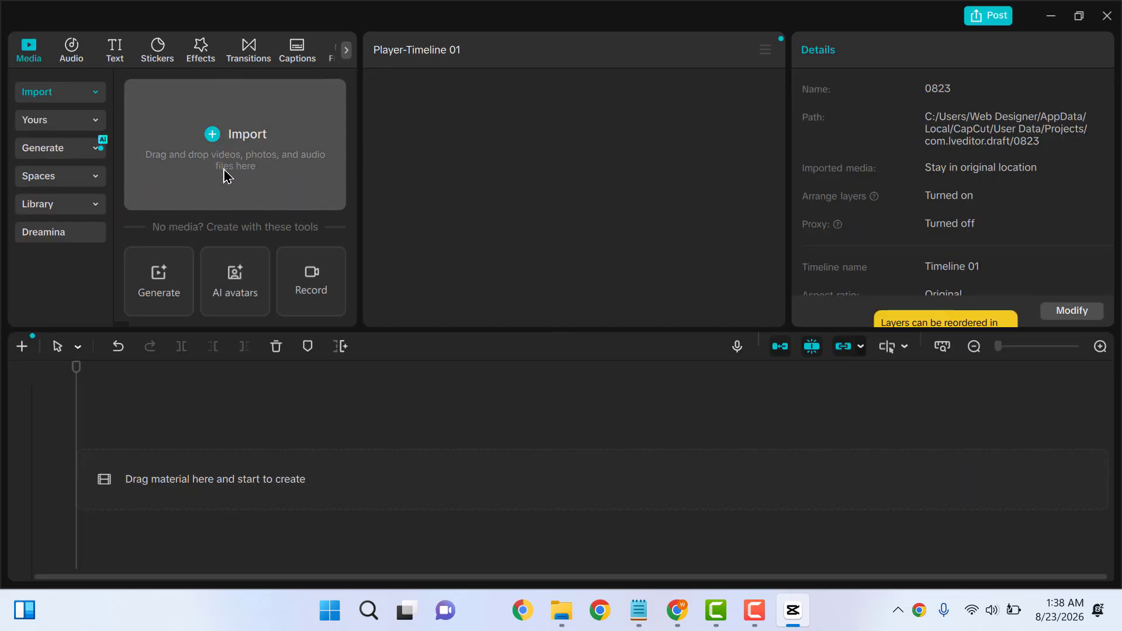
pyautogui.click(232, 174)
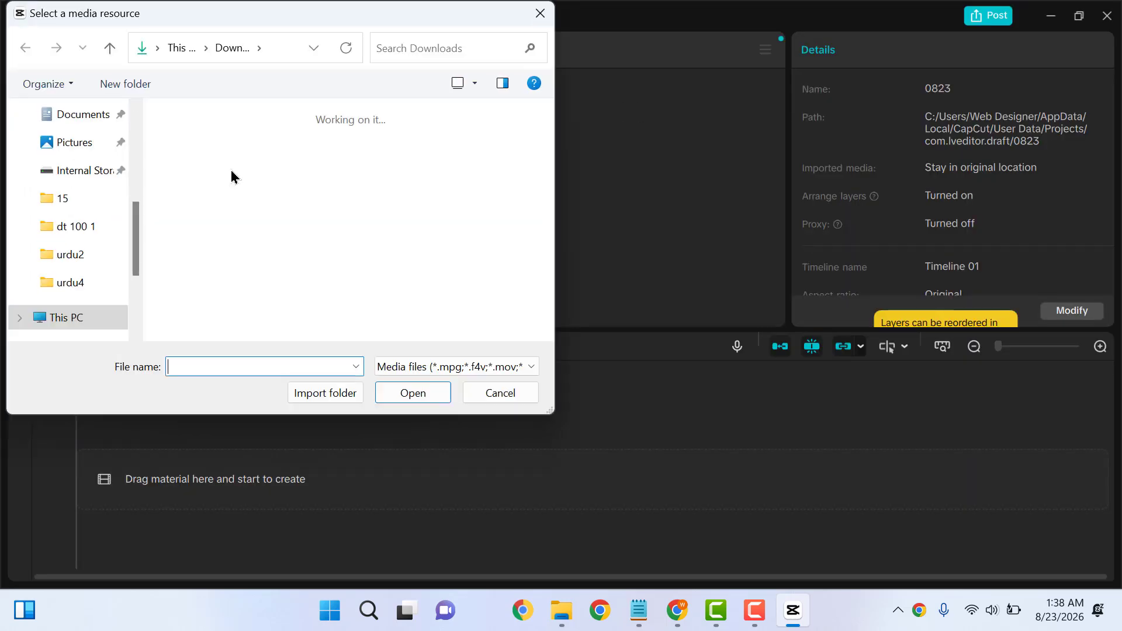
pyautogui.click(214, 180)
pyautogui.click(419, 186)
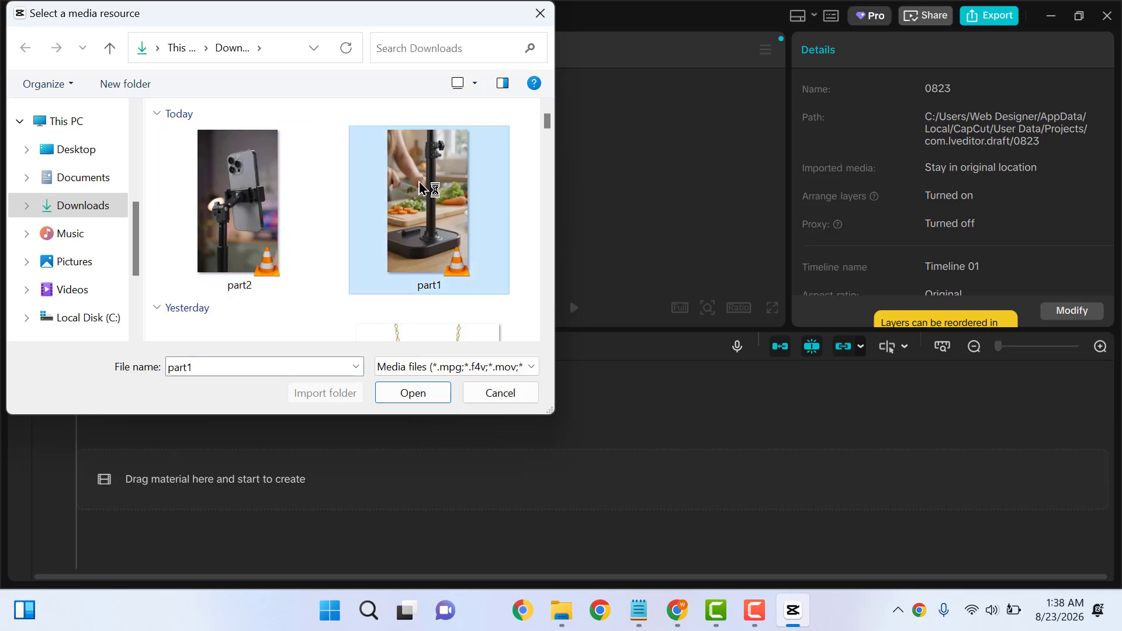
pyautogui.keyDown('ctrl'); pyautogui.click(241, 194); pyautogui.keyUp('ctrl')
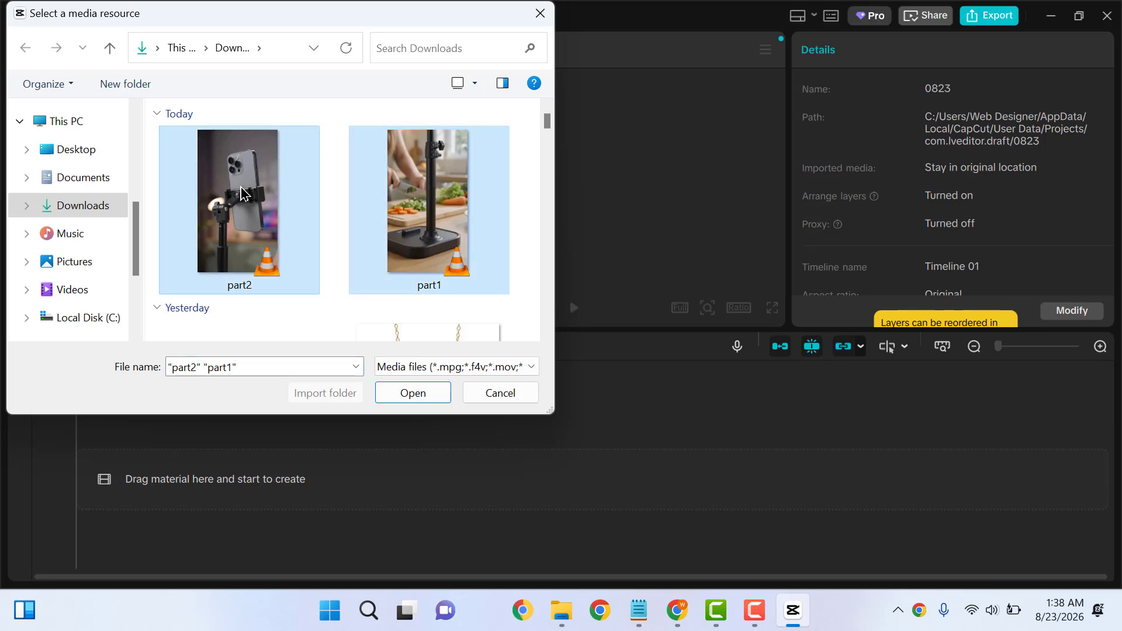
pyautogui.click(402, 393)
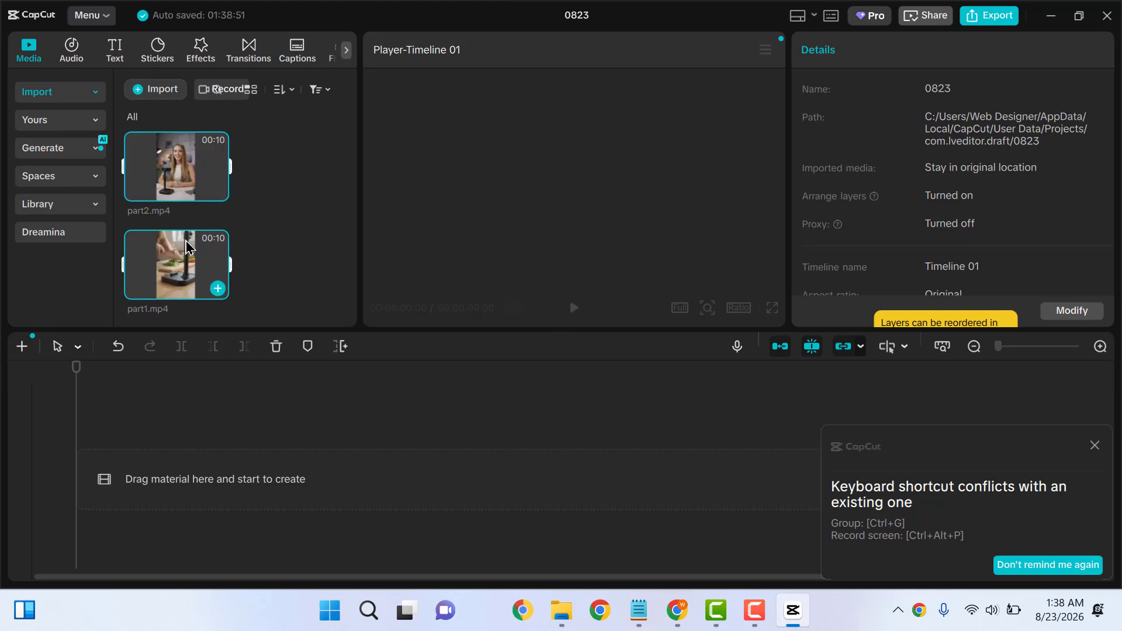
# Create a new timeline from the two imported clips
pyautogui.click(259, 233)
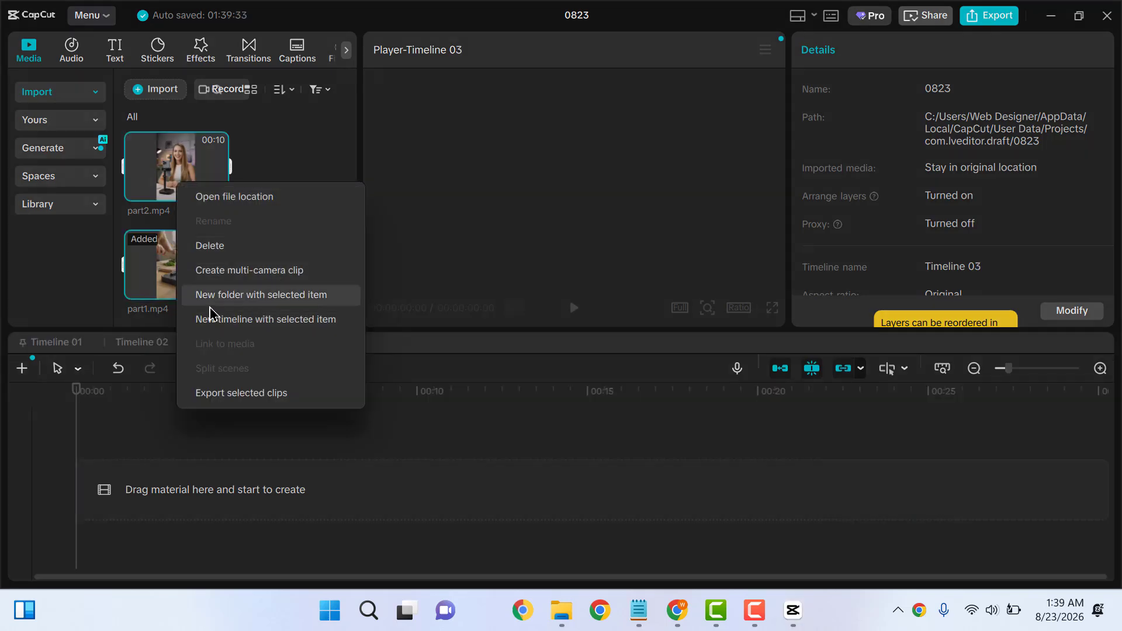
pyautogui.click(230, 326)
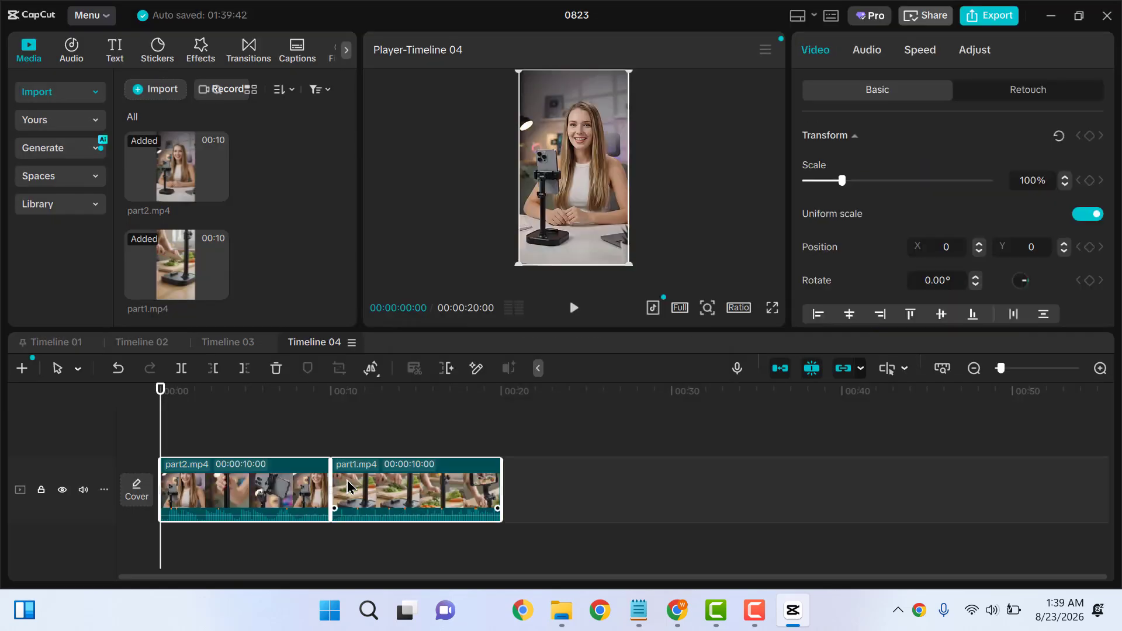
pyautogui.moveTo(386, 487); pyautogui.dragTo(459, 480)
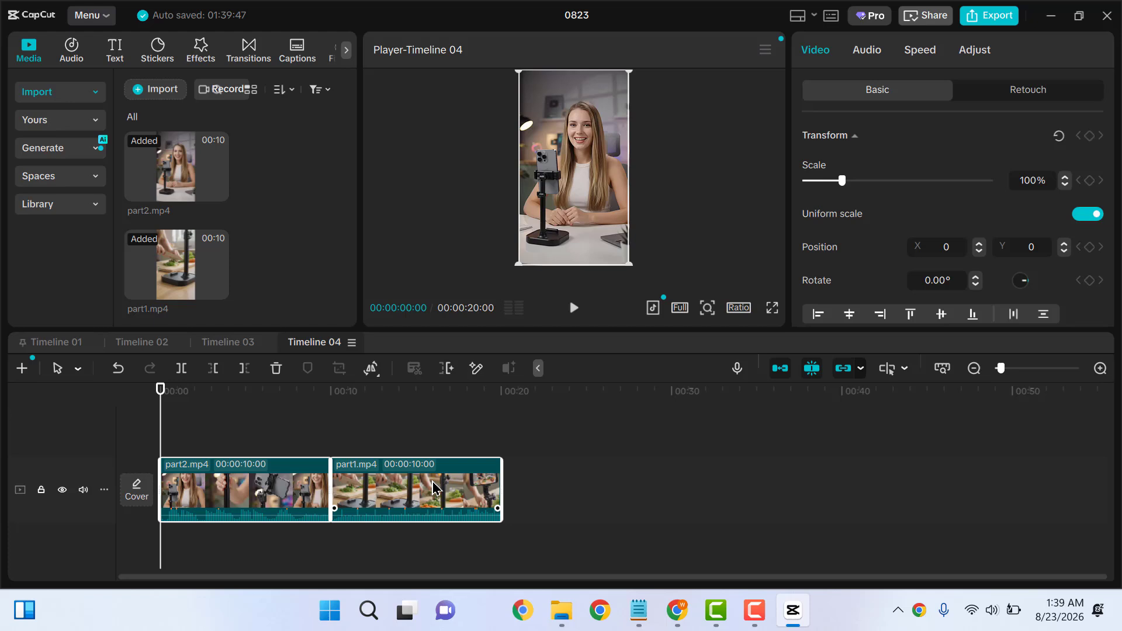
pyautogui.click(273, 483)
pyautogui.moveTo(345, 482); pyautogui.dragTo(490, 490)
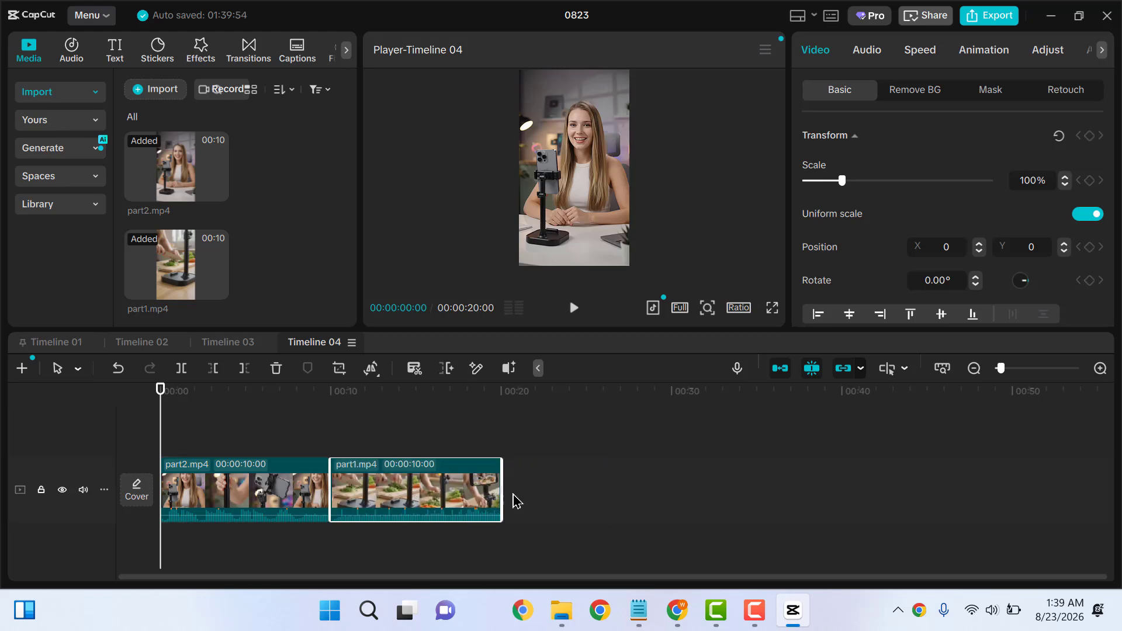
# Reorder the main track so part1 comes first with part2 right after, then preview
pyautogui.moveTo(409, 497); pyautogui.dragTo(546, 499)
pyautogui.moveTo(272, 535); pyautogui.dragTo(539, 543)
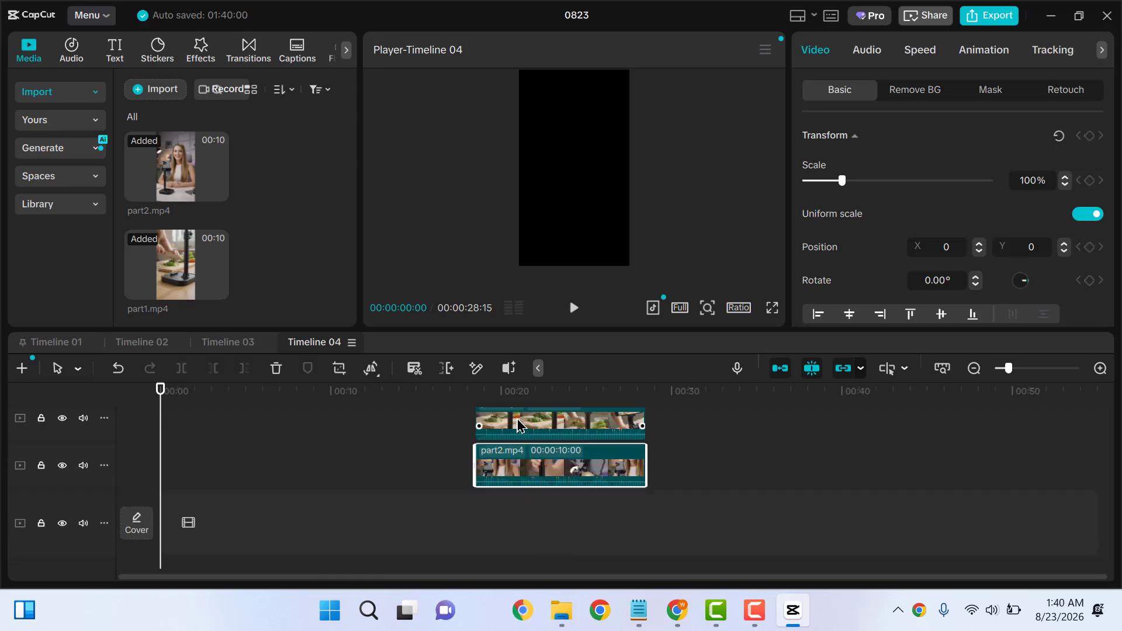
pyautogui.moveTo(519, 427); pyautogui.dragTo(198, 537)
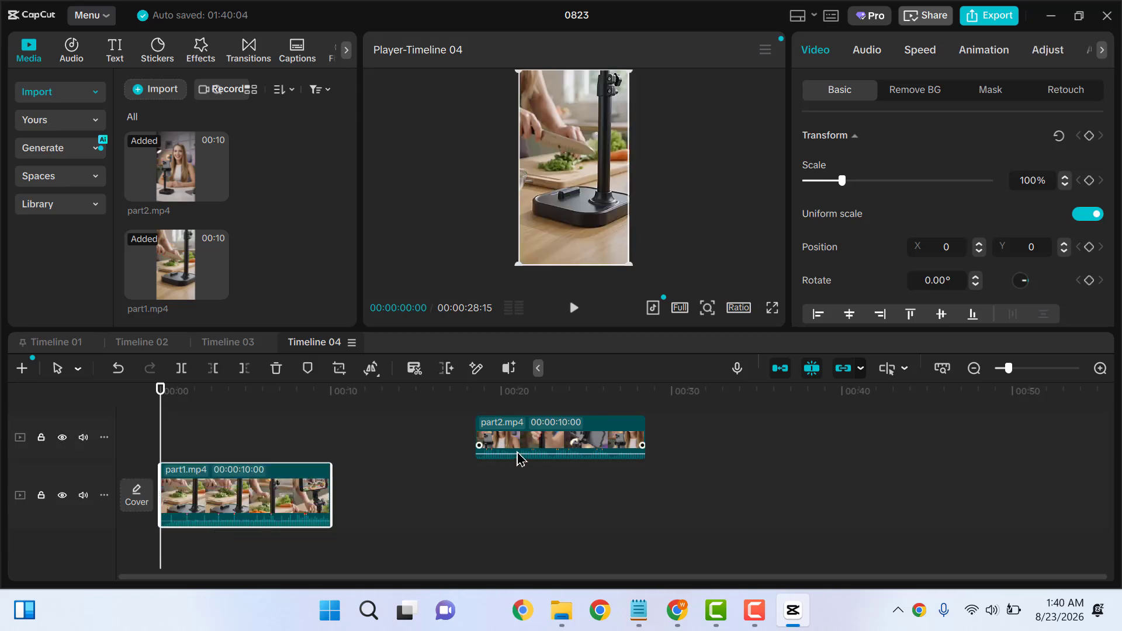
pyautogui.moveTo(519, 458); pyautogui.dragTo(374, 508)
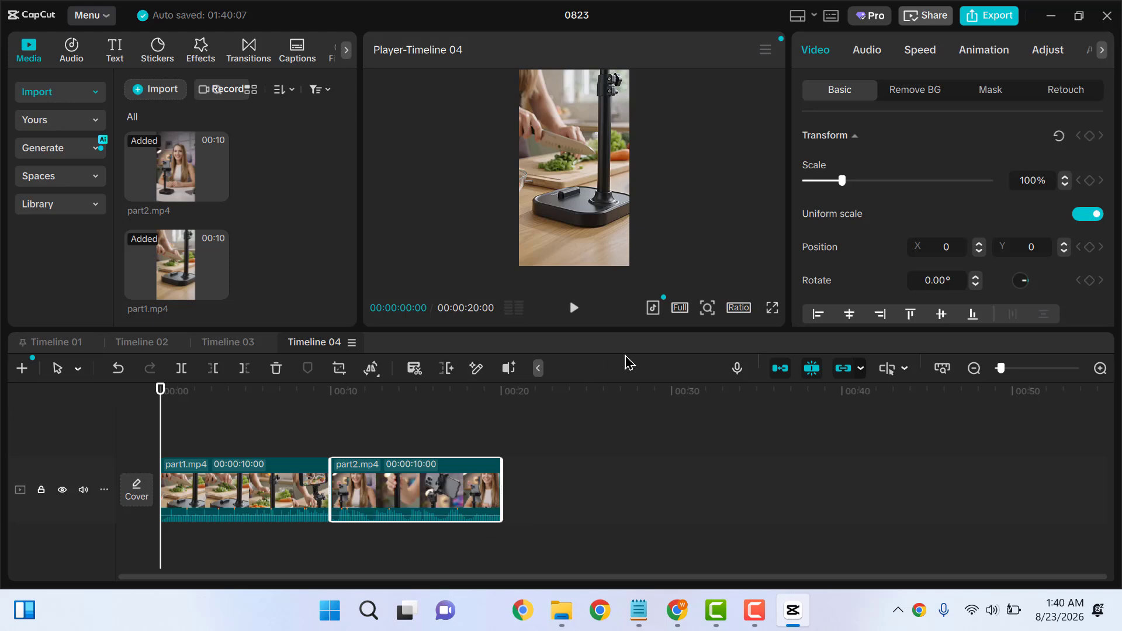
pyautogui.moveTo(160, 391); pyautogui.dragTo(506, 412)
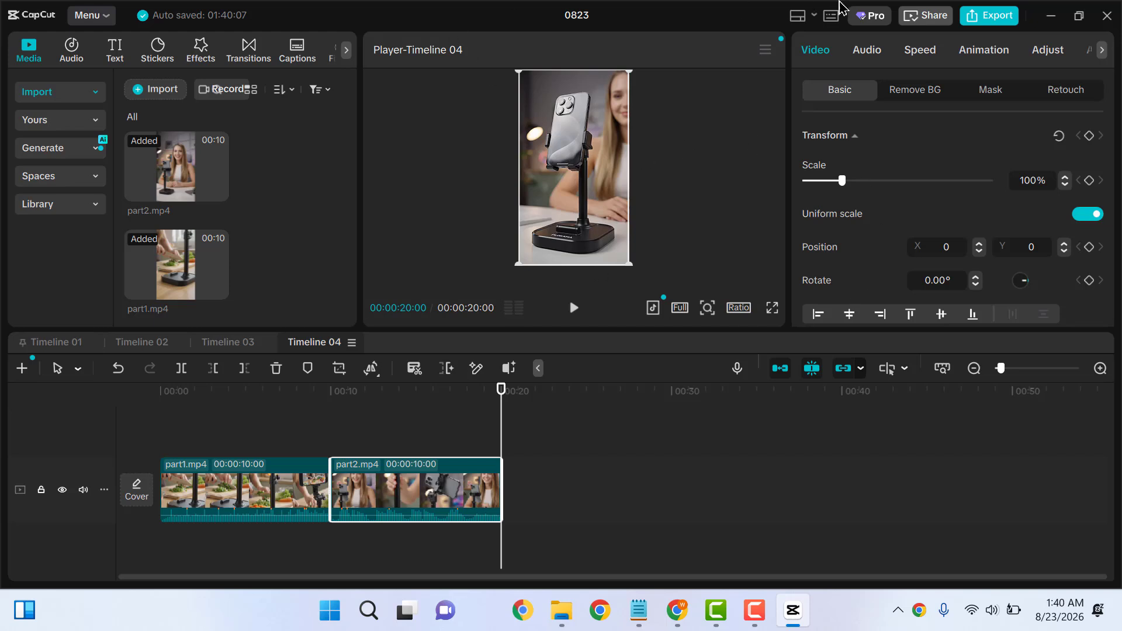
# Name the export 'Mobile Stand Marketing Video'
pyautogui.click(986, 20)
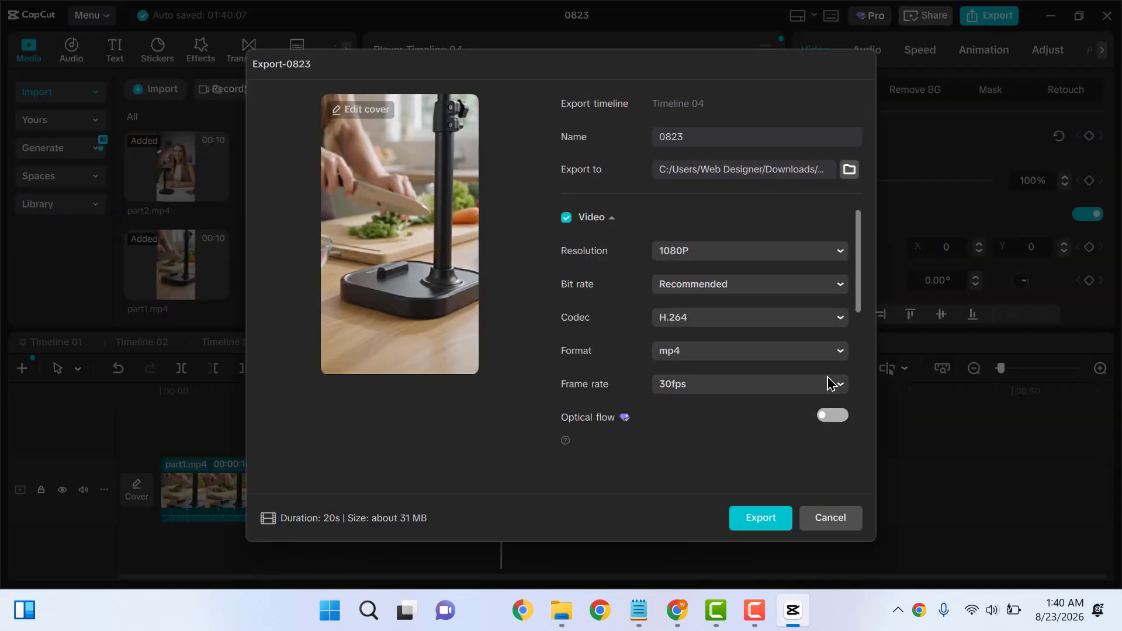
pyautogui.doubleClick(698, 143)
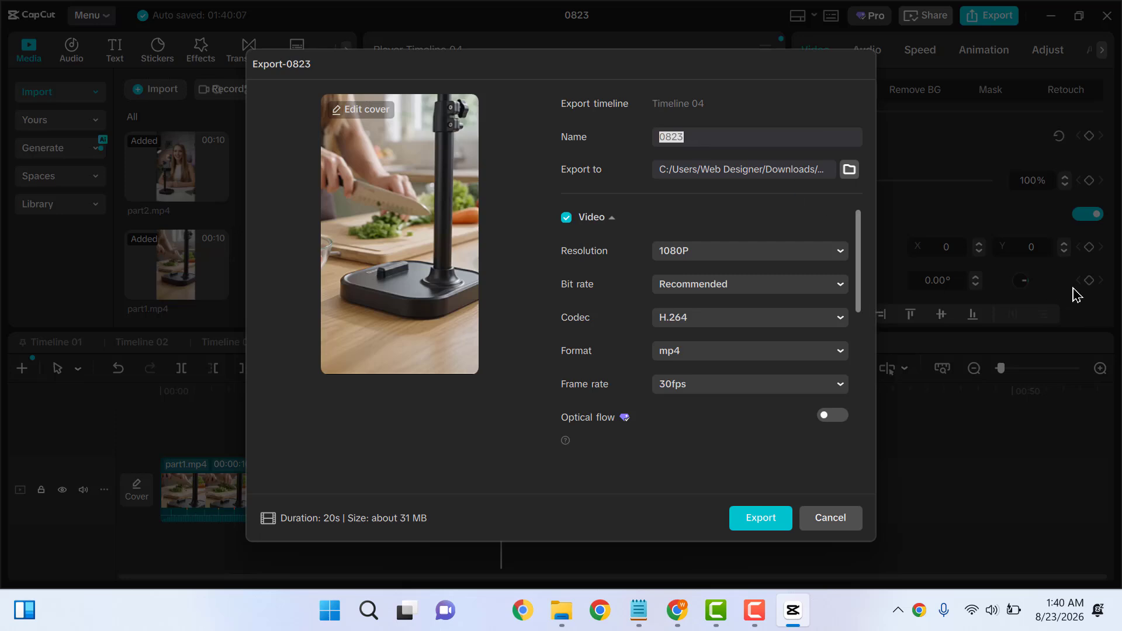
pyautogui.write('Mobile Stand Marketing Video')
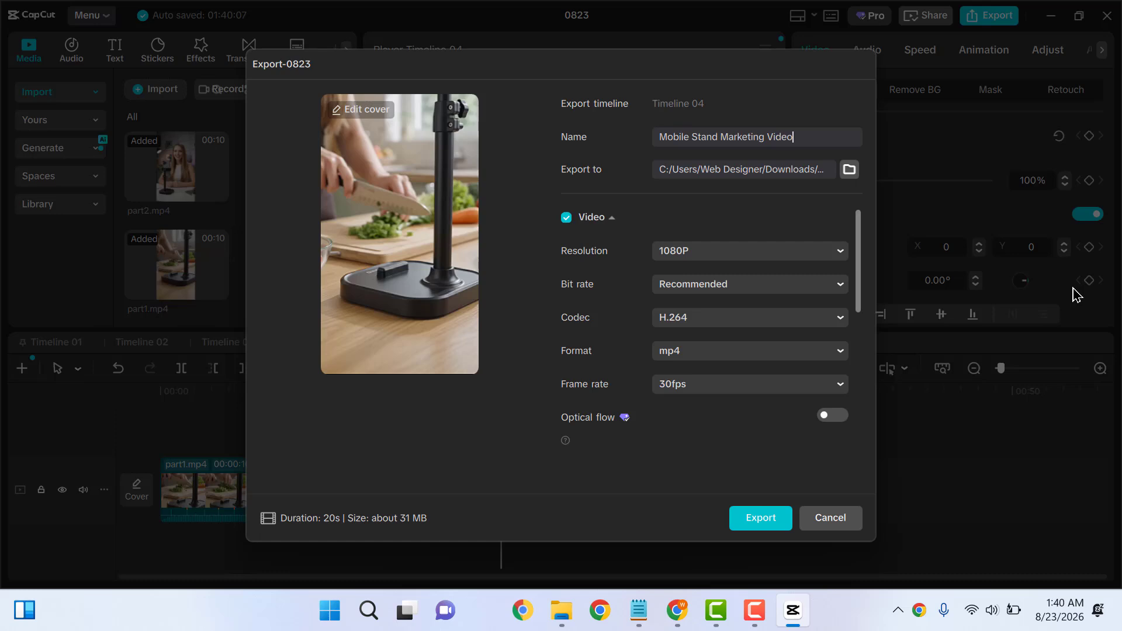
# Set the export location to Downloads, keep 1080P, and export the video
pyautogui.click(850, 169)
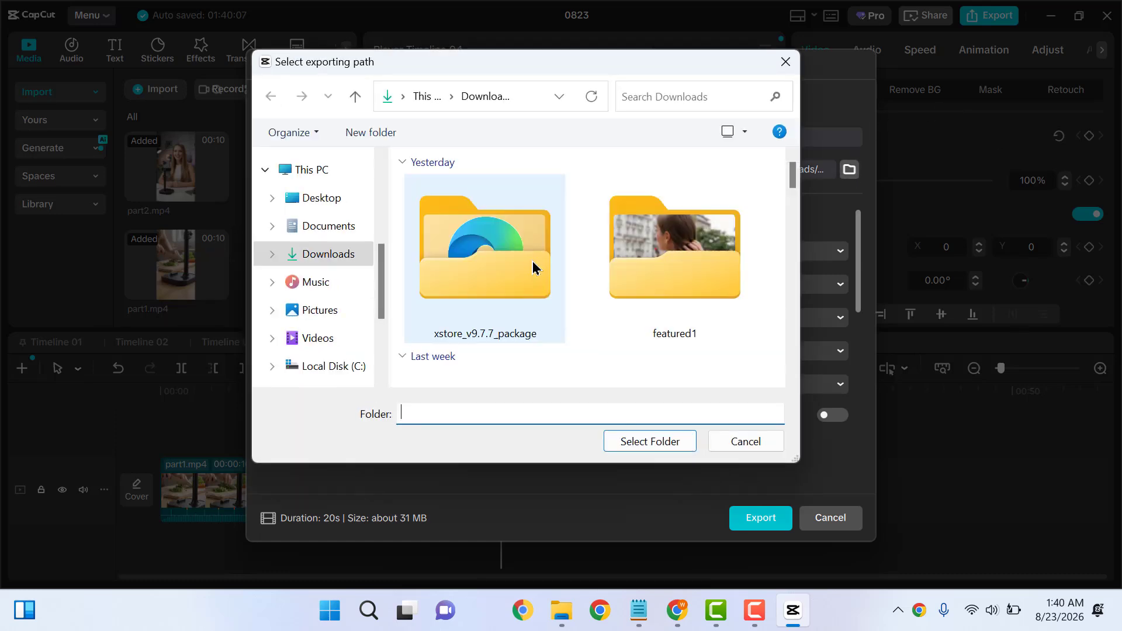
pyautogui.click(325, 258)
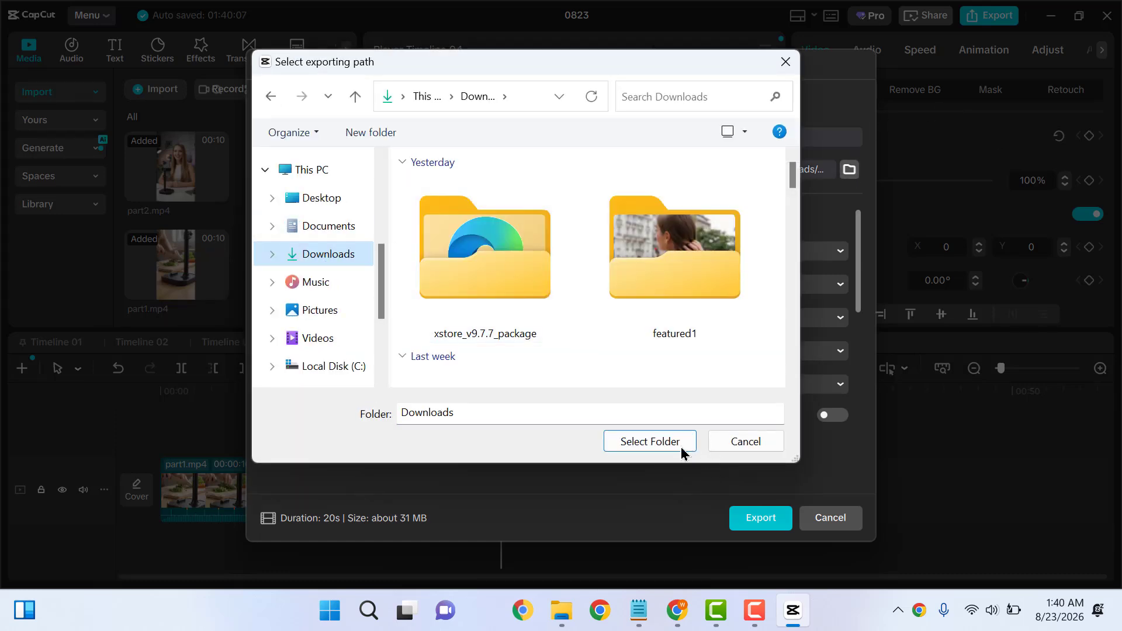
pyautogui.click(641, 442)
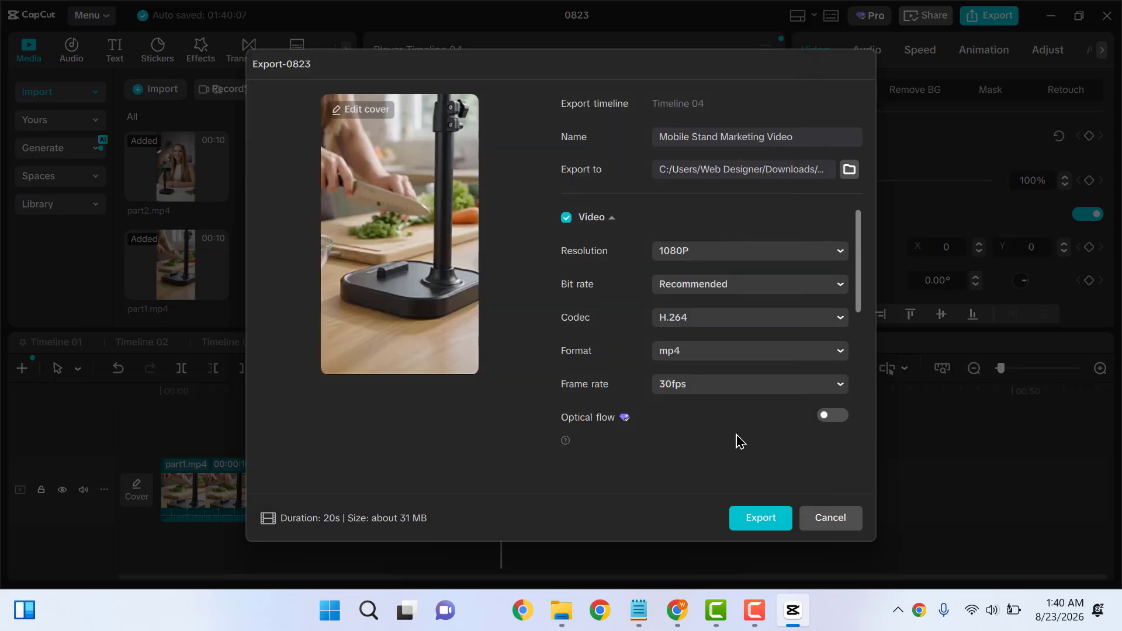
pyautogui.click(695, 256)
pyautogui.click(696, 255)
pyautogui.click(763, 522)
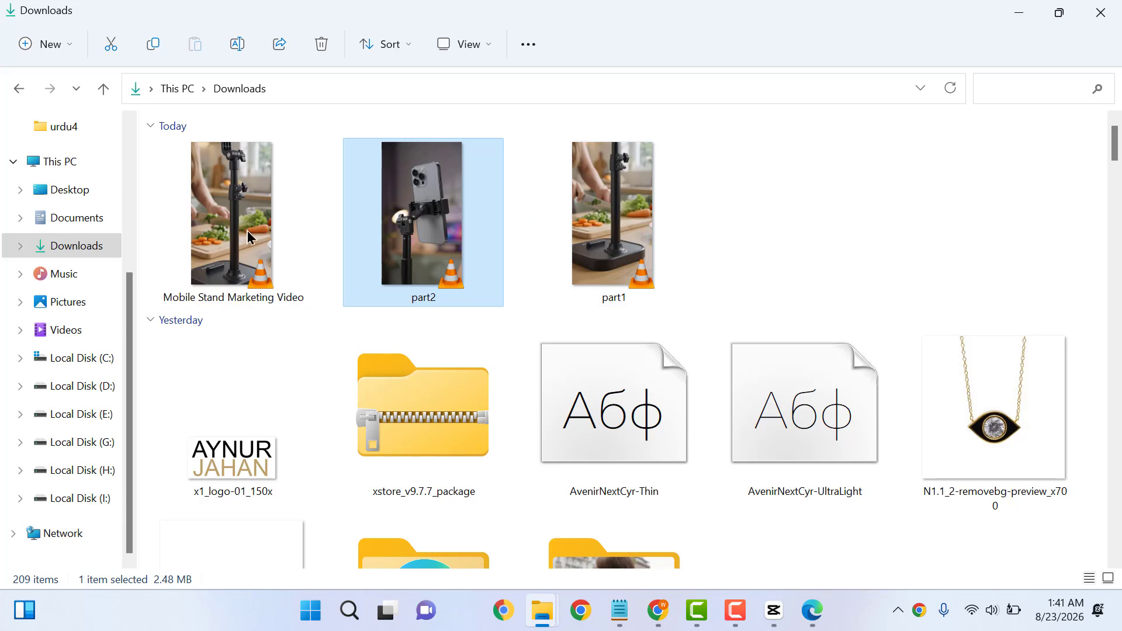
pyautogui.click(239, 232)
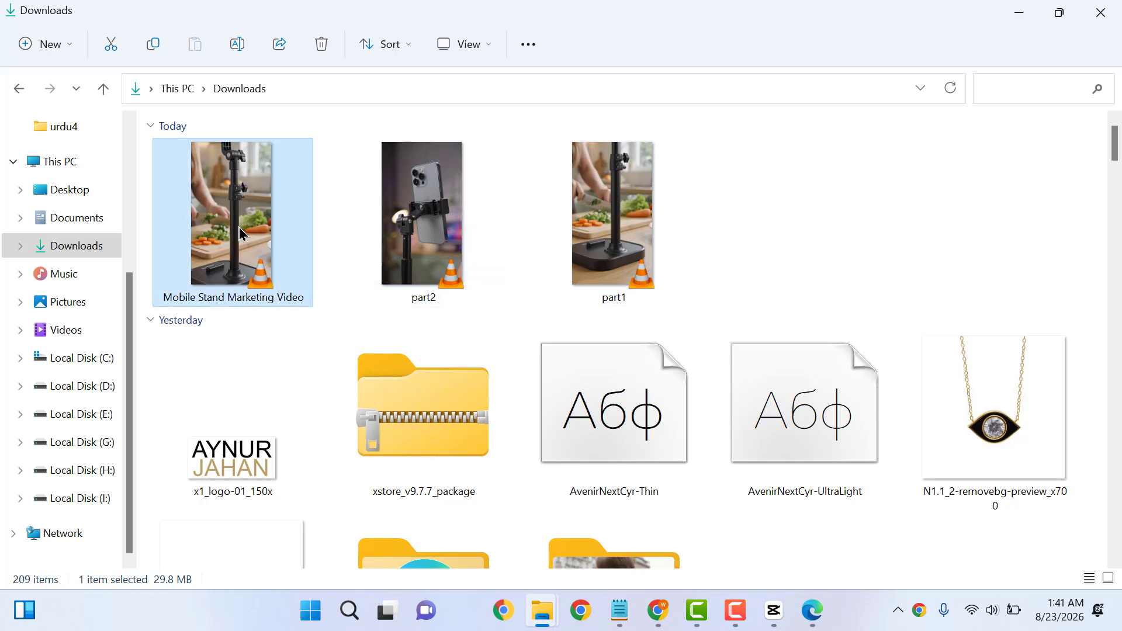
pyautogui.doubleClick(240, 232)
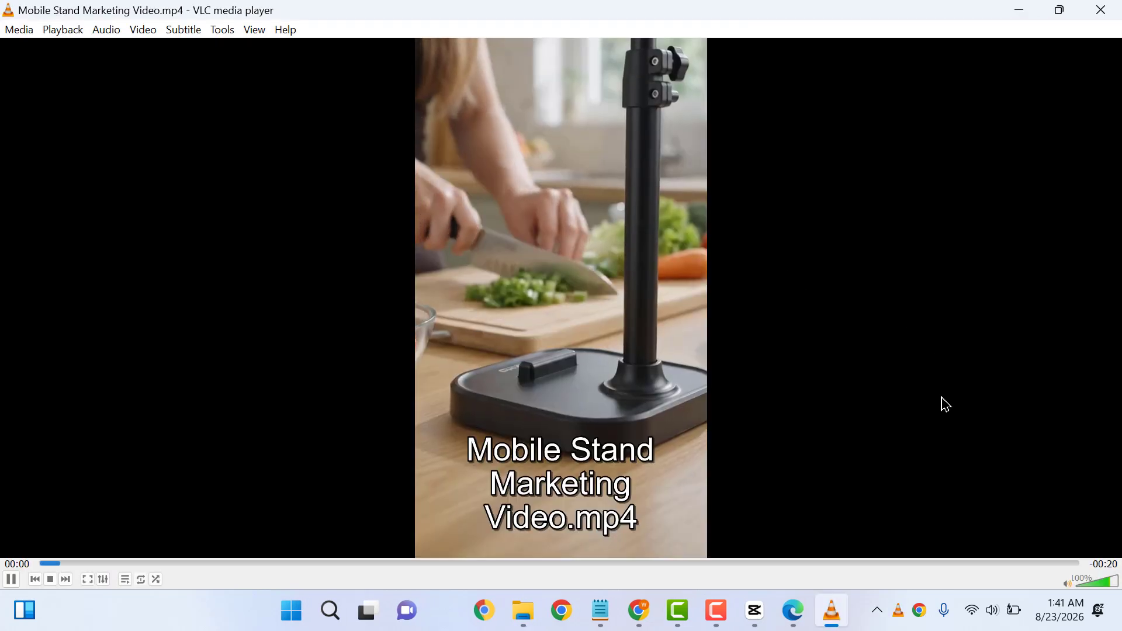
pyautogui.click(621, 567)
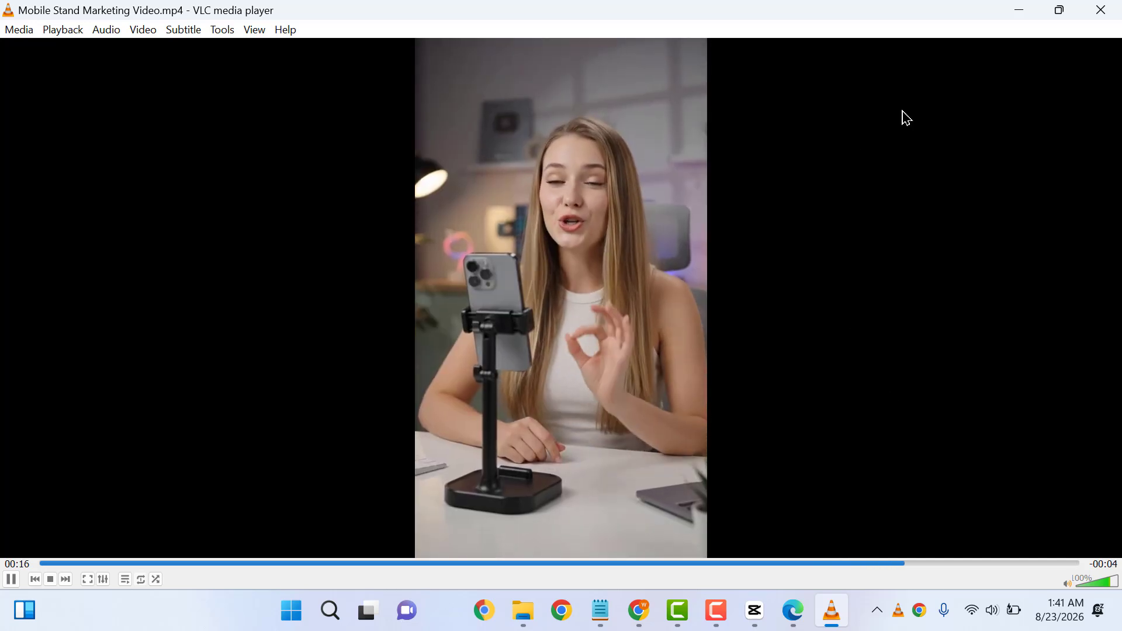
pyautogui.click(1108, 8)
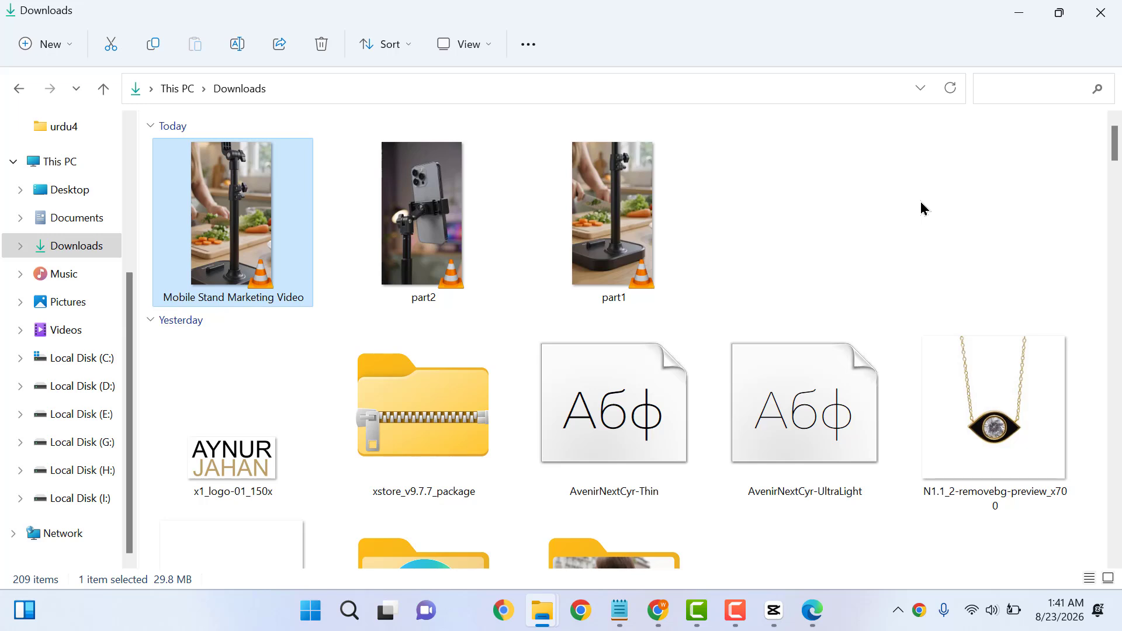